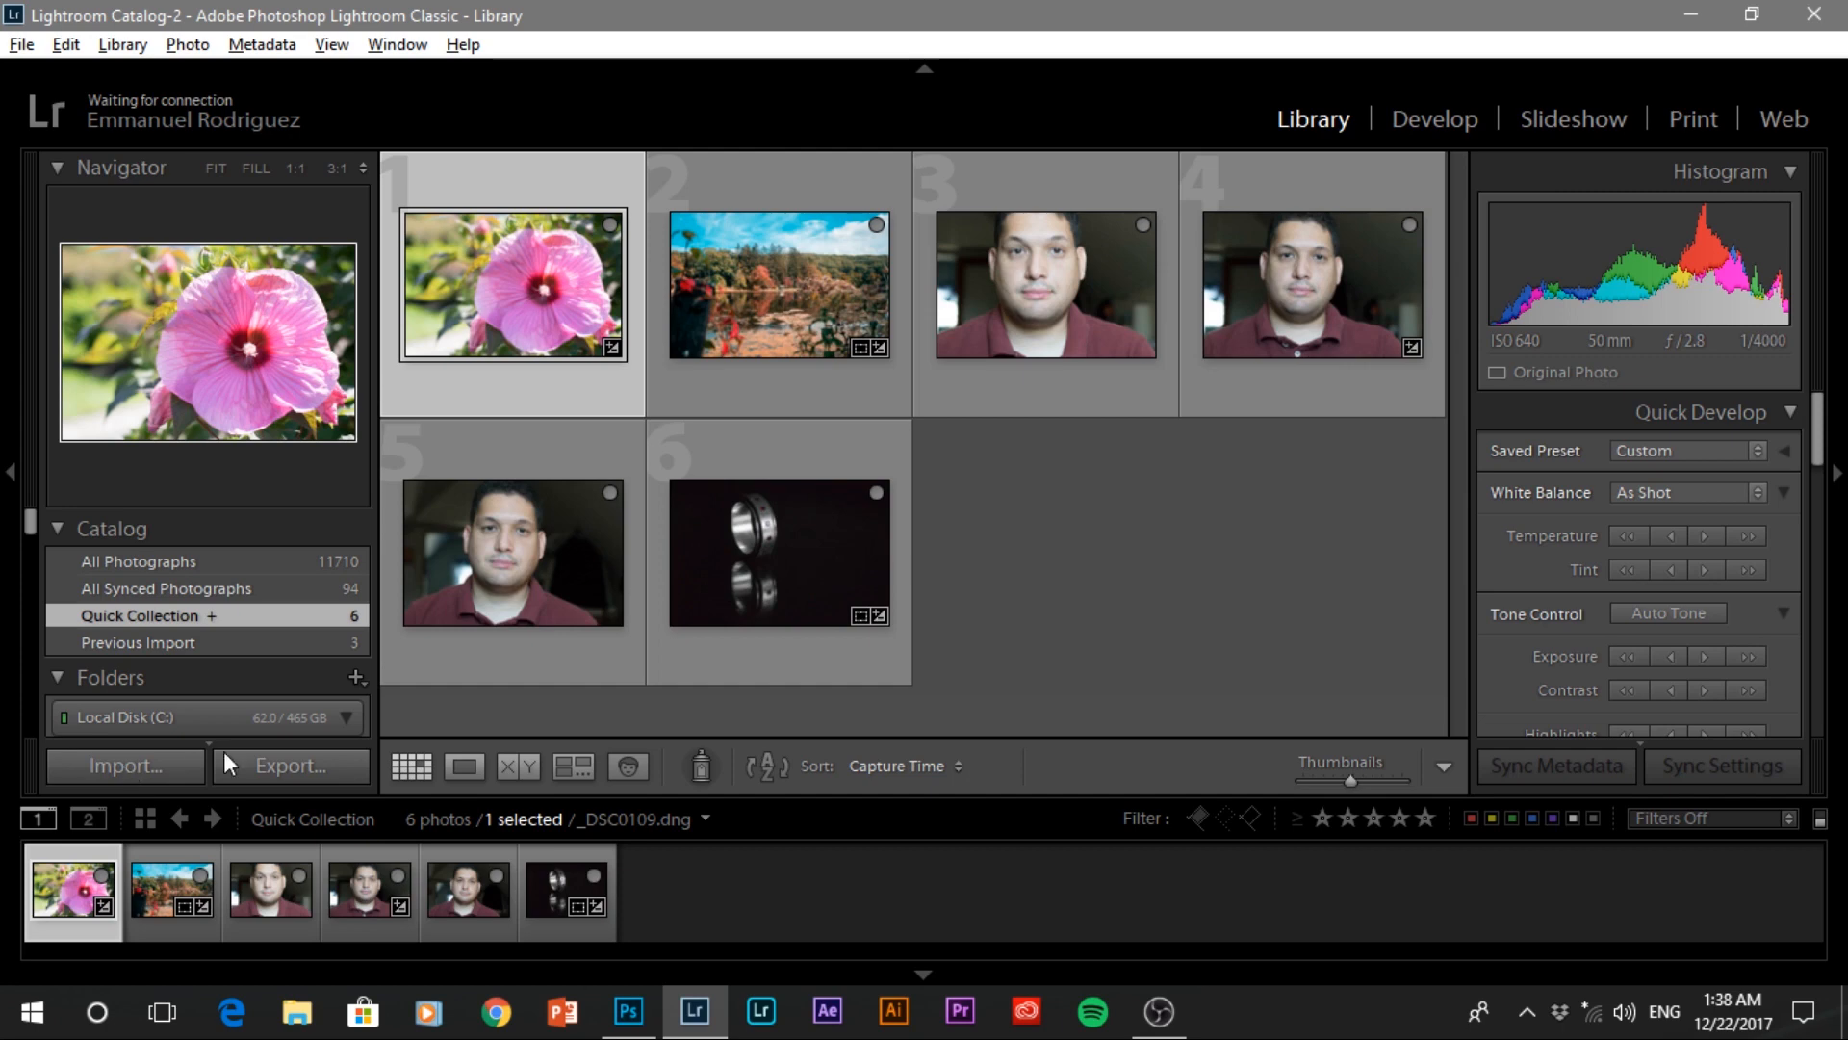
# Start a photo import from the Nikon D3300 card and select only DSC_0238.NEF and DSC_0239.NEF for import.
pyautogui.click(145, 760)
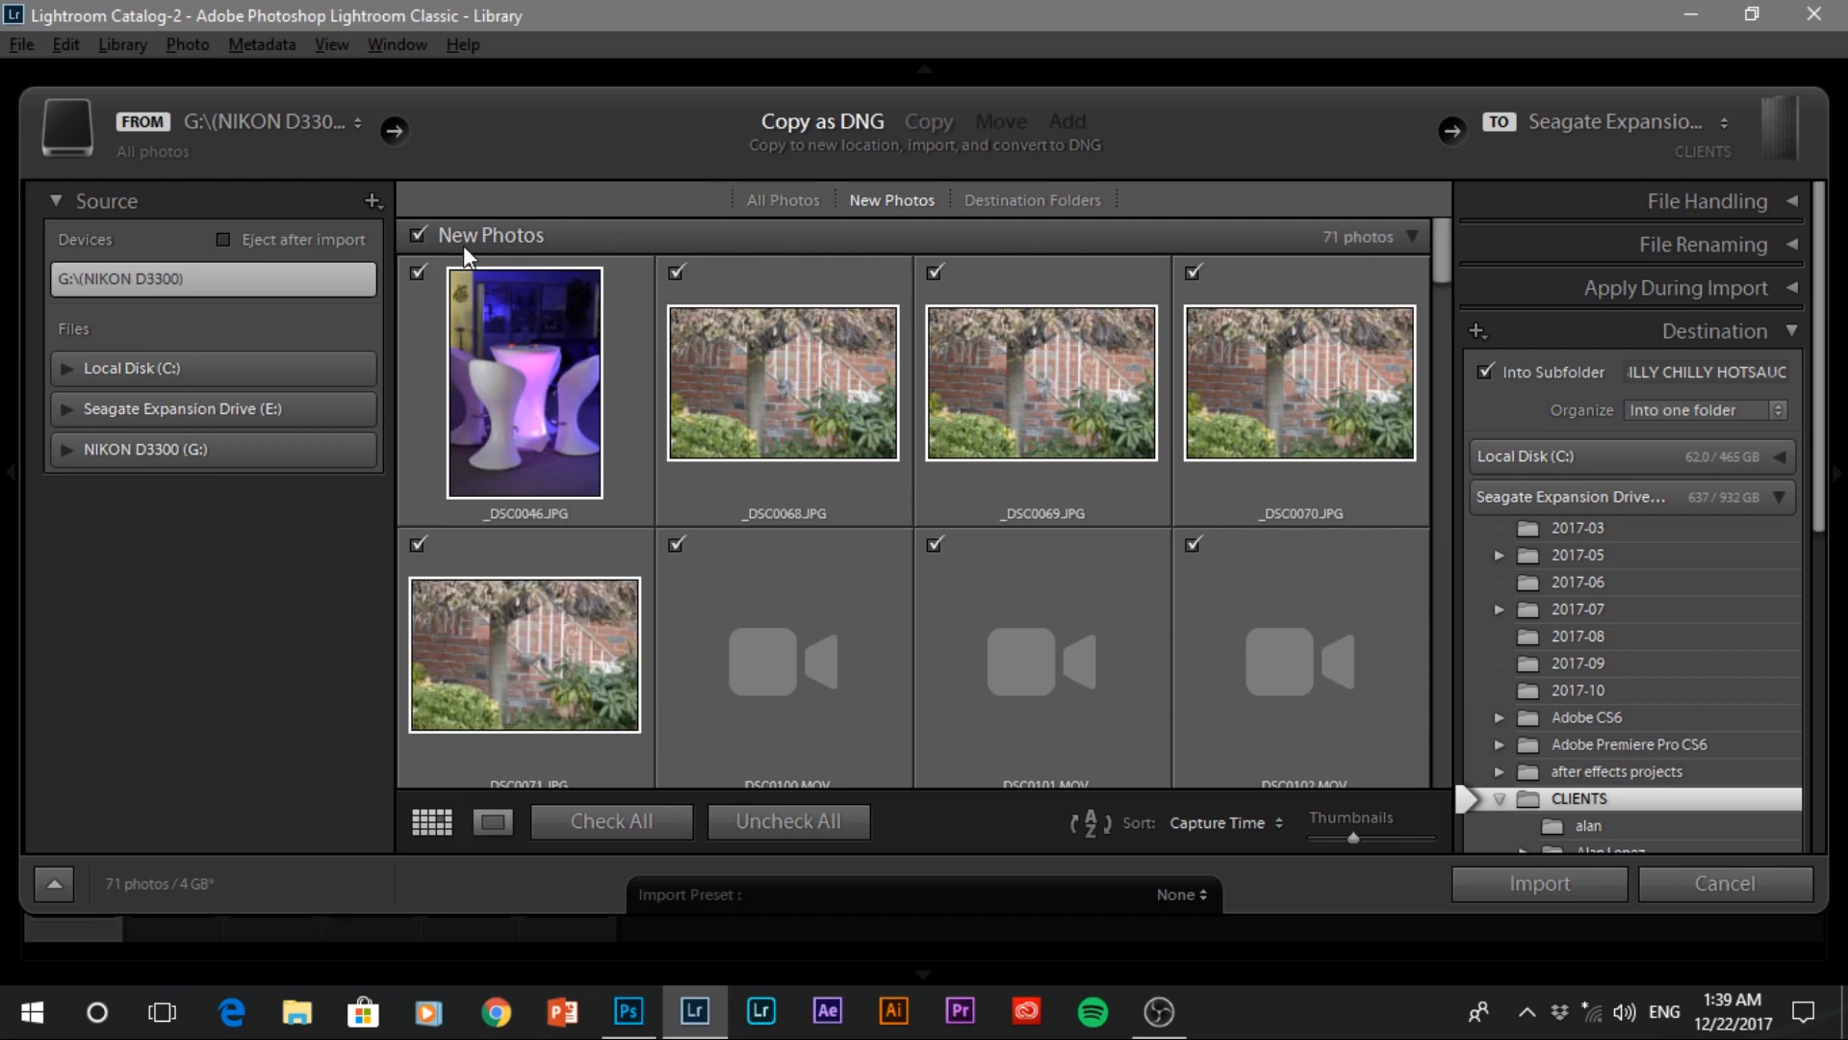
pyautogui.click(418, 236)
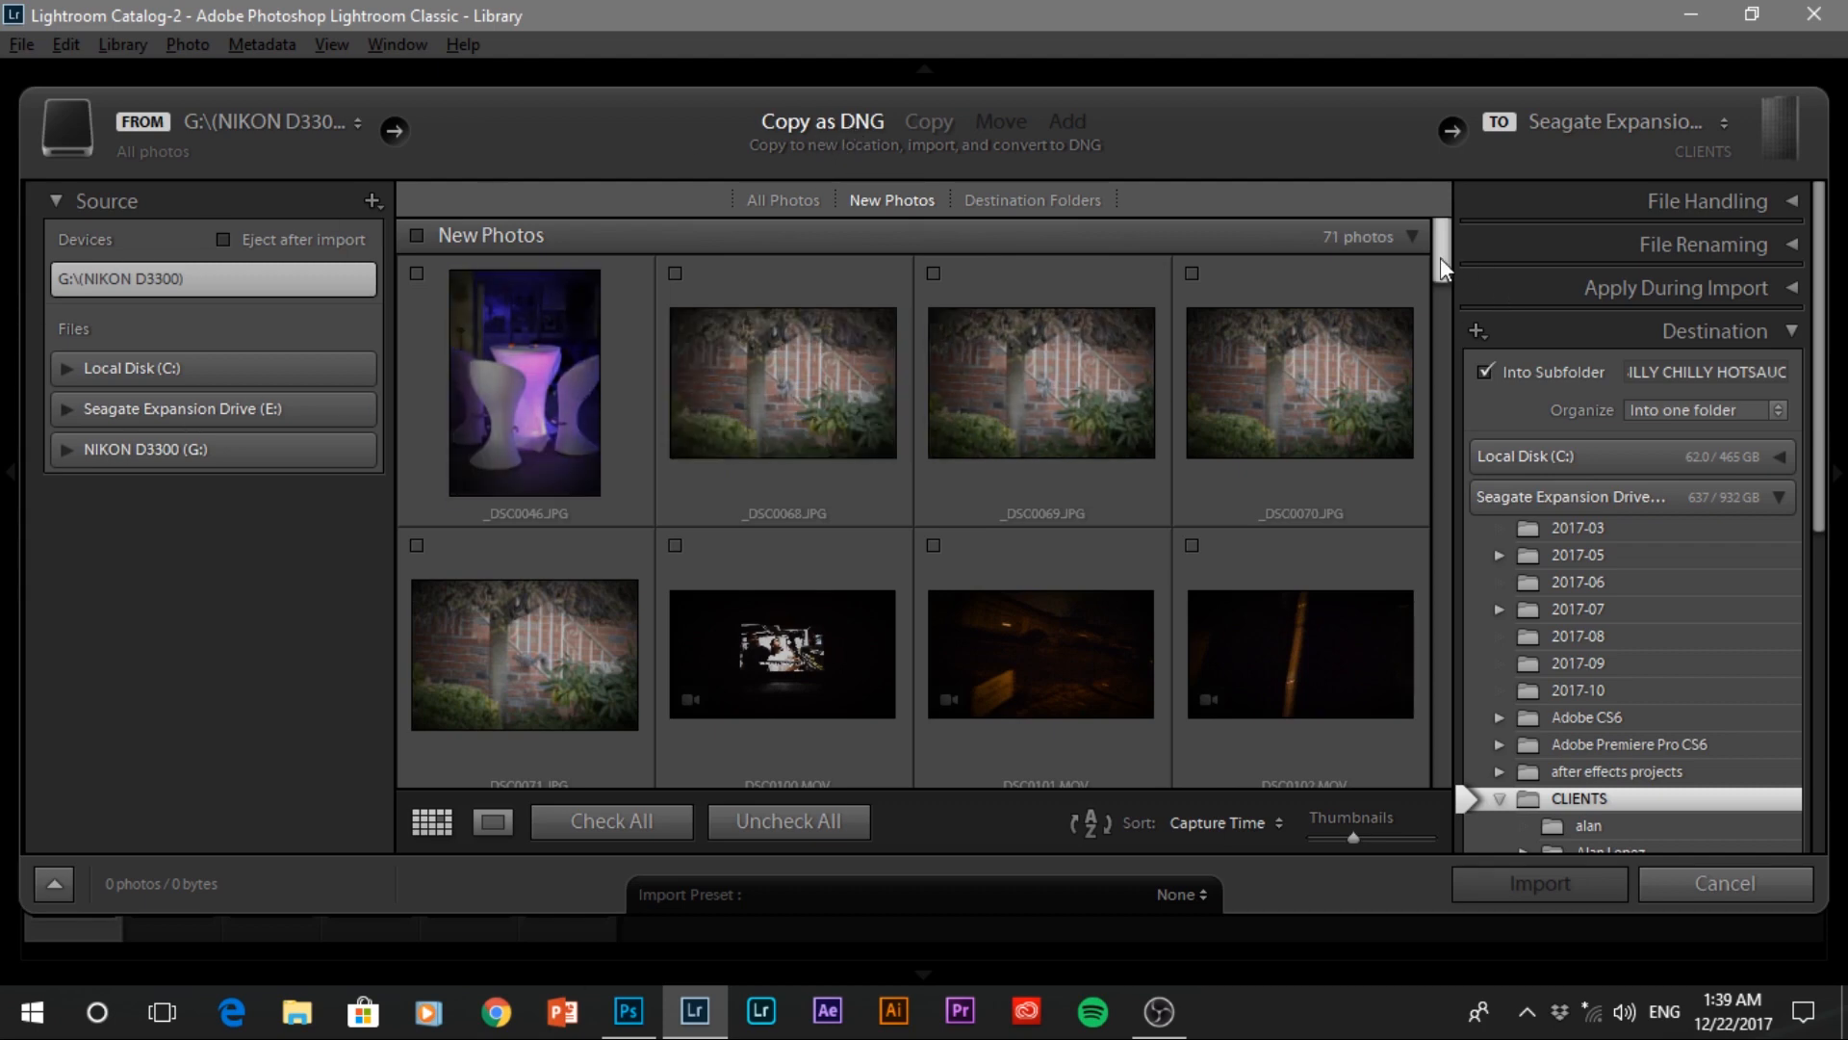
pyautogui.scroll(-2, 1442, 267)
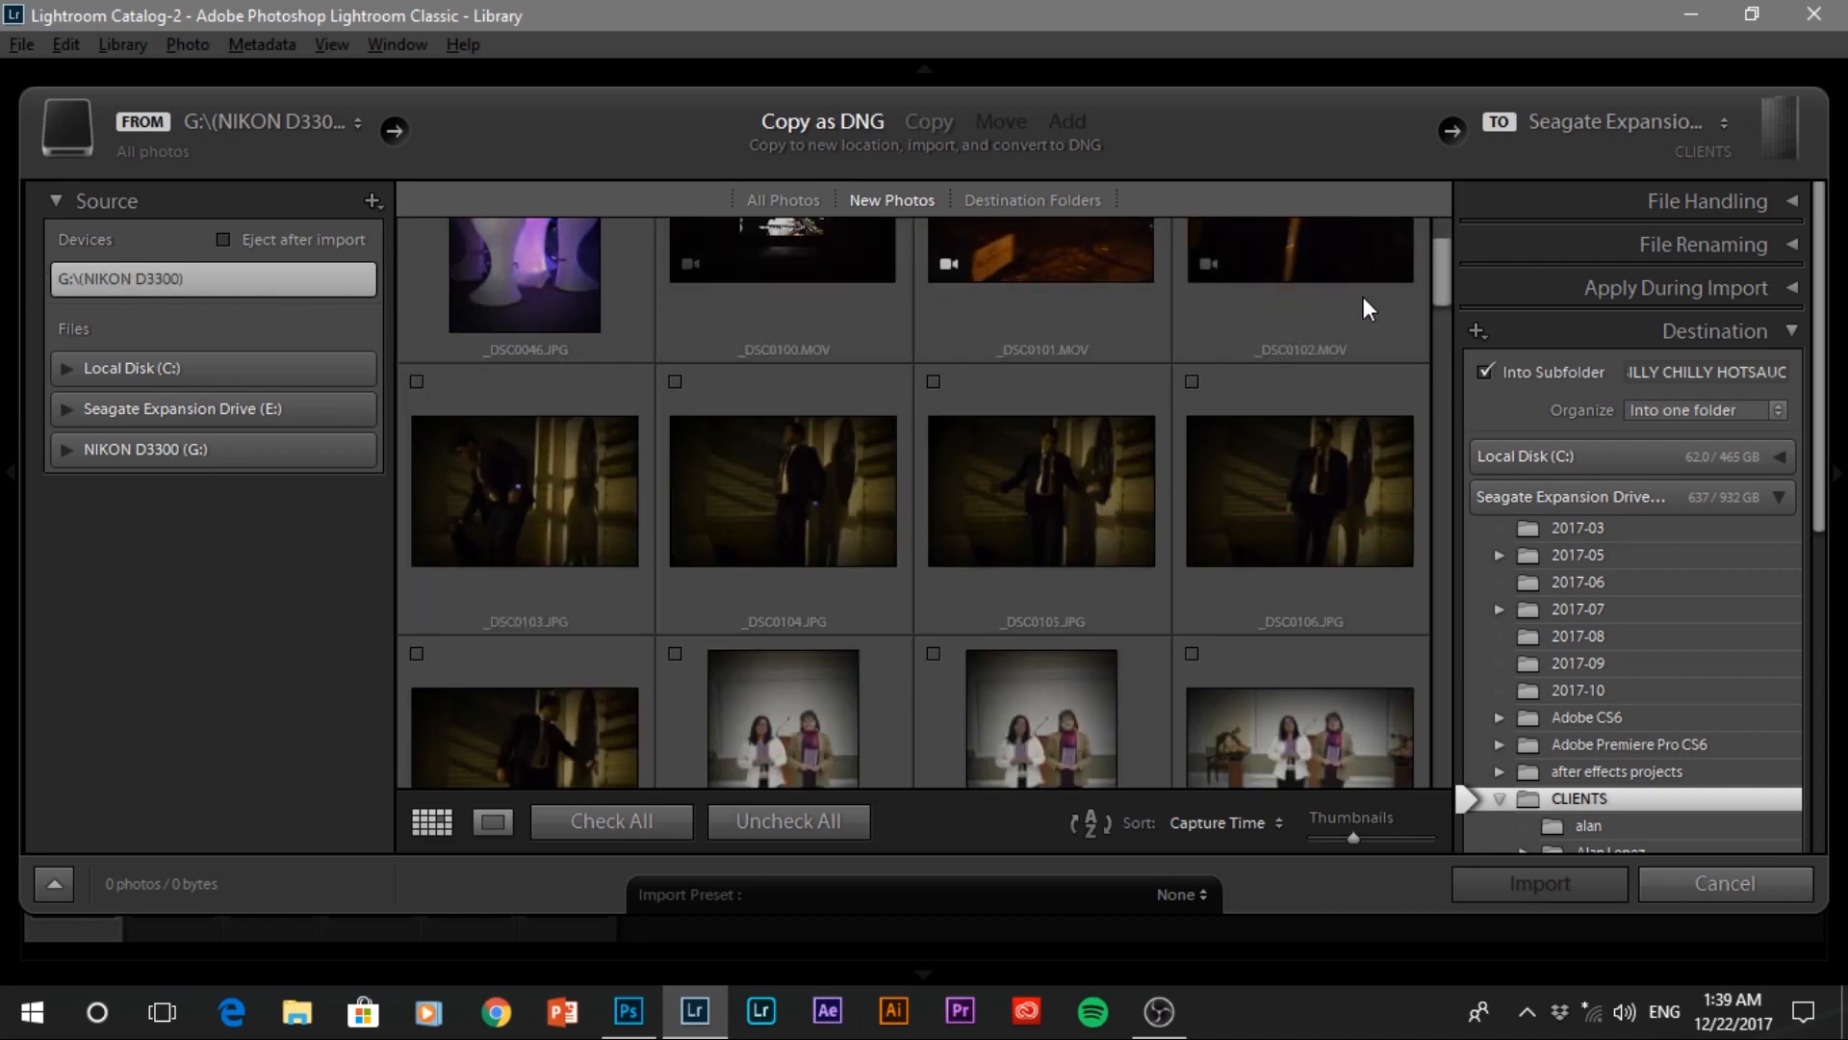
pyautogui.moveTo(1441, 279); pyautogui.dragTo(1444, 752)
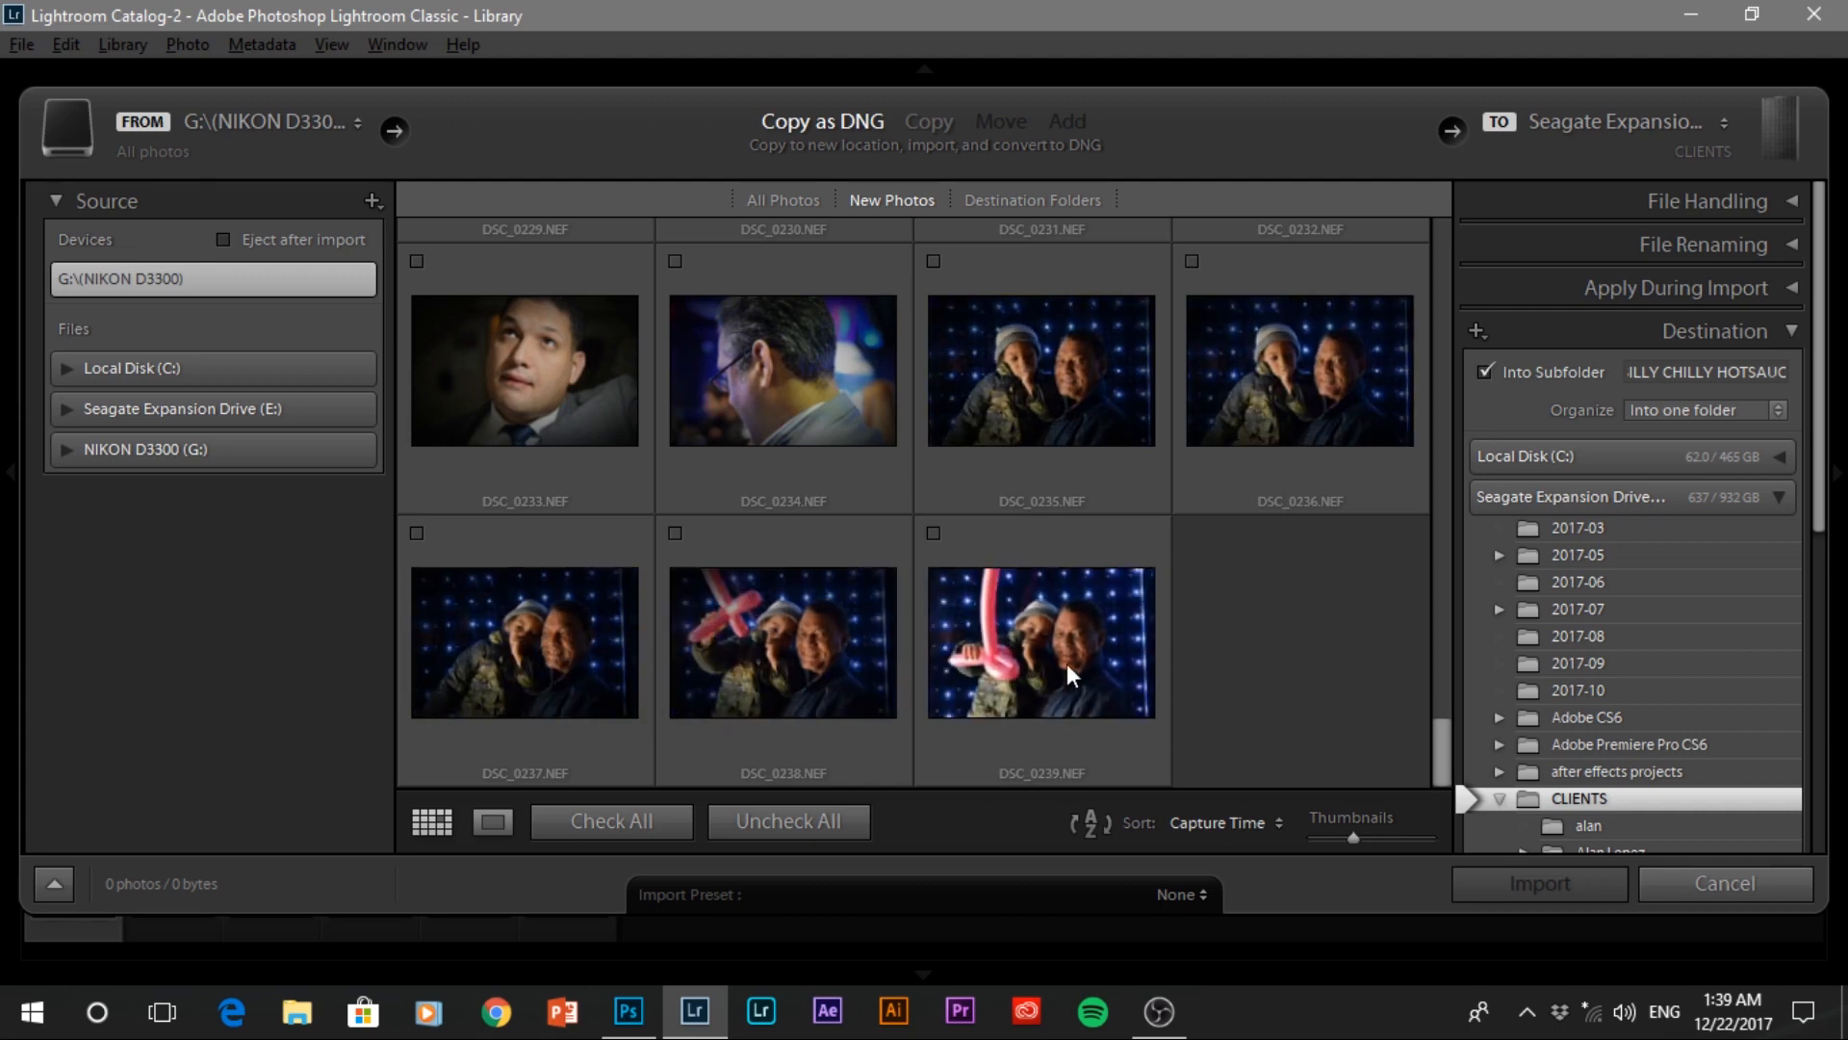
pyautogui.click(675, 534)
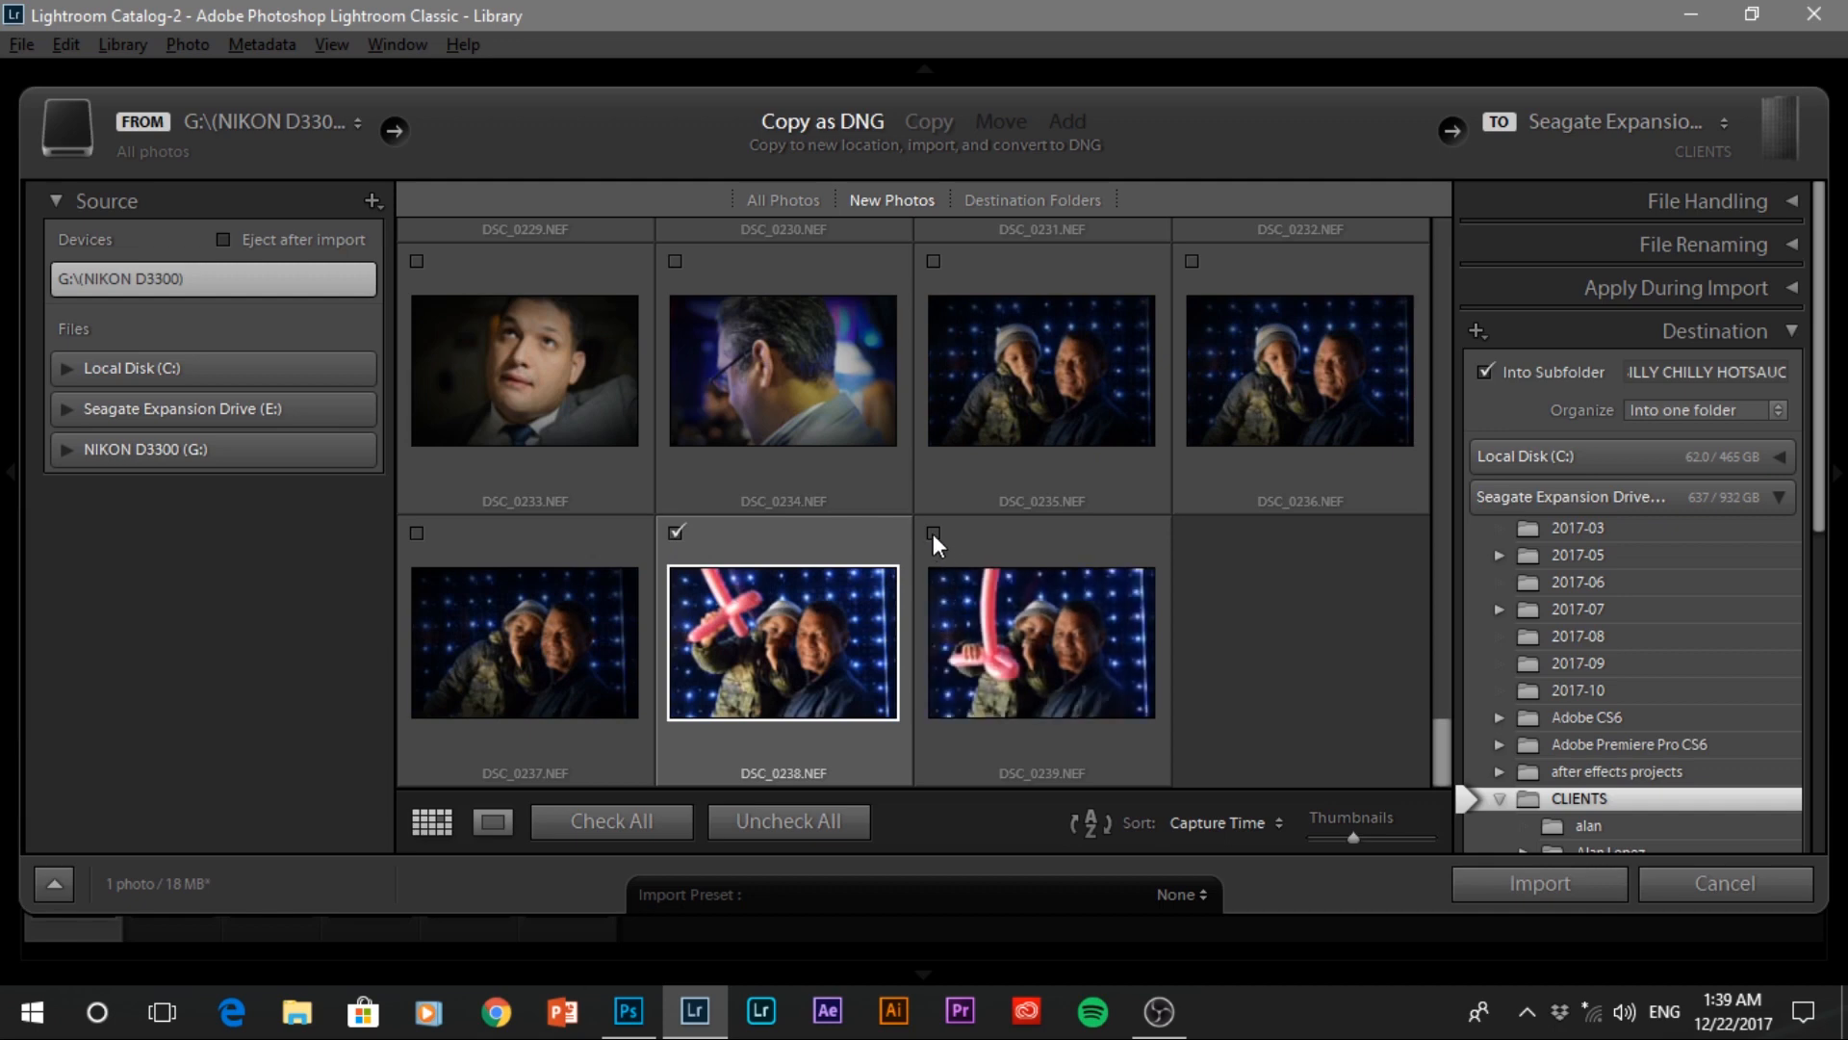
pyautogui.click(933, 533)
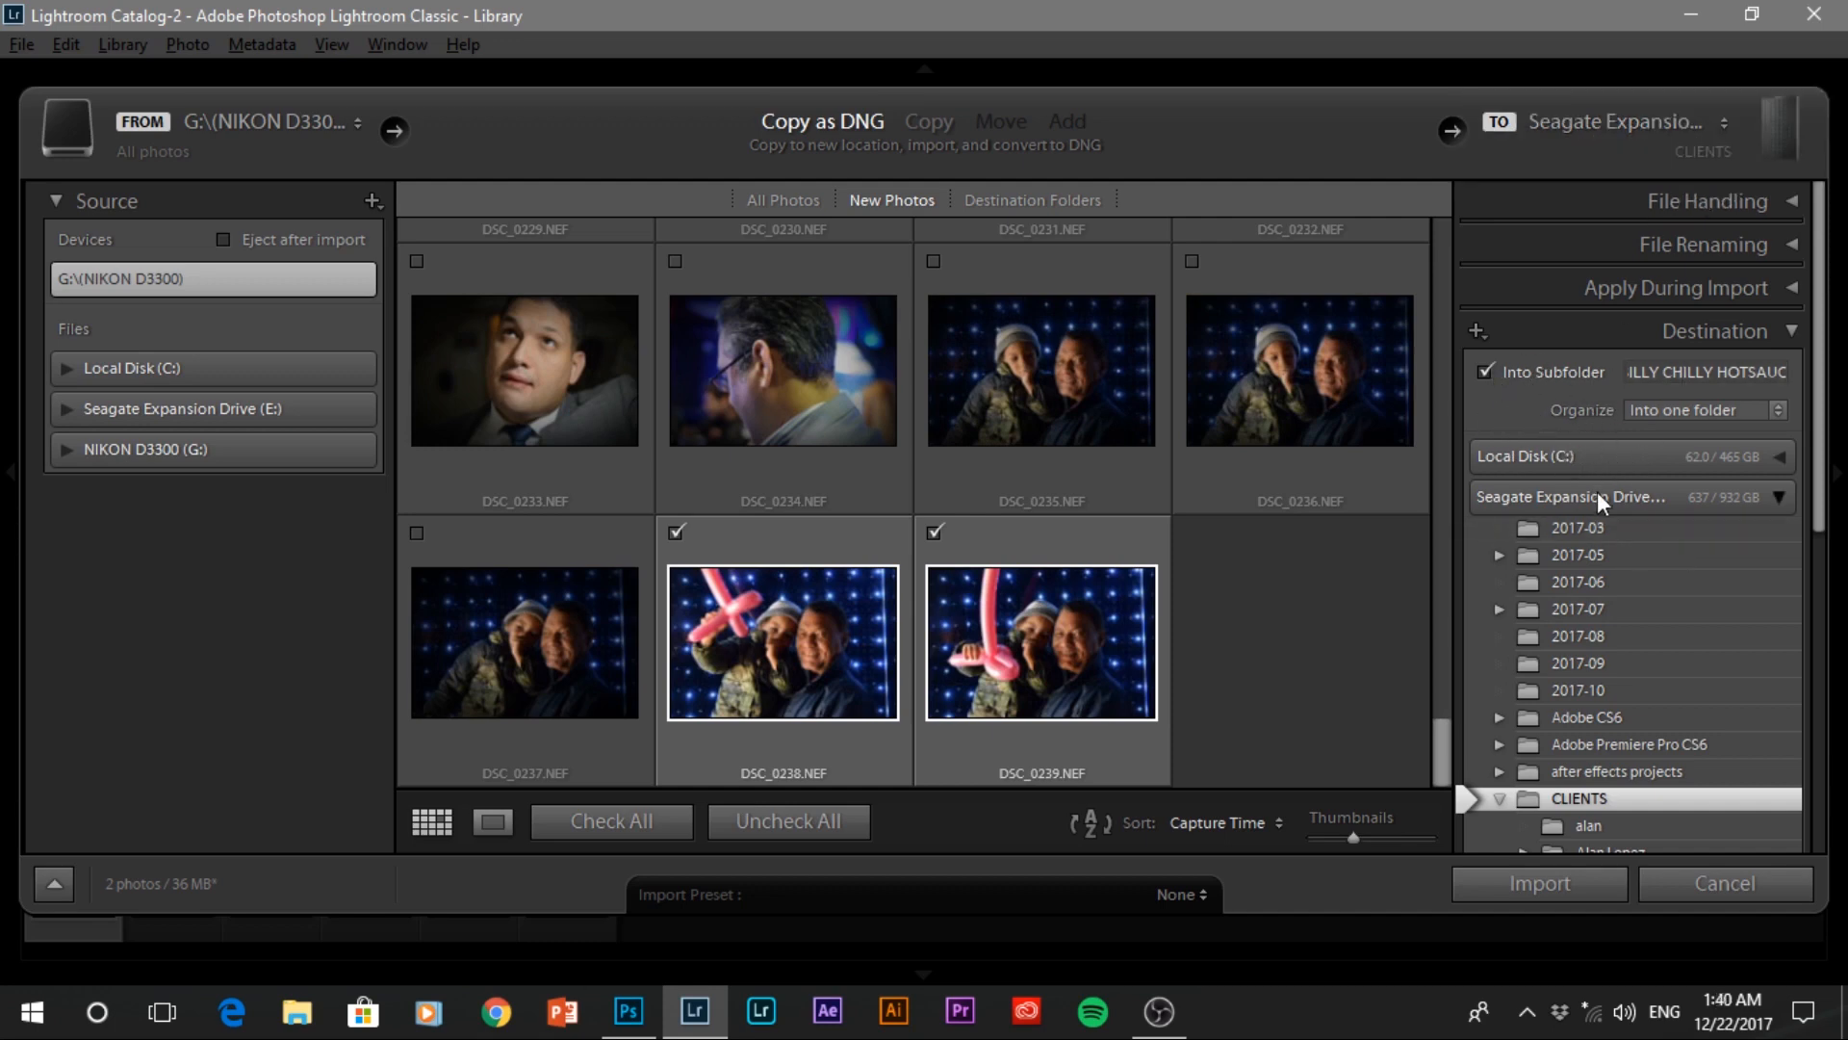
# Set the import destination to the 2017 folder inside My Photography > Pics to edit on the Seagate Expansion Drive.
pyautogui.moveTo(1820, 505); pyautogui.dragTo(1829, 838)
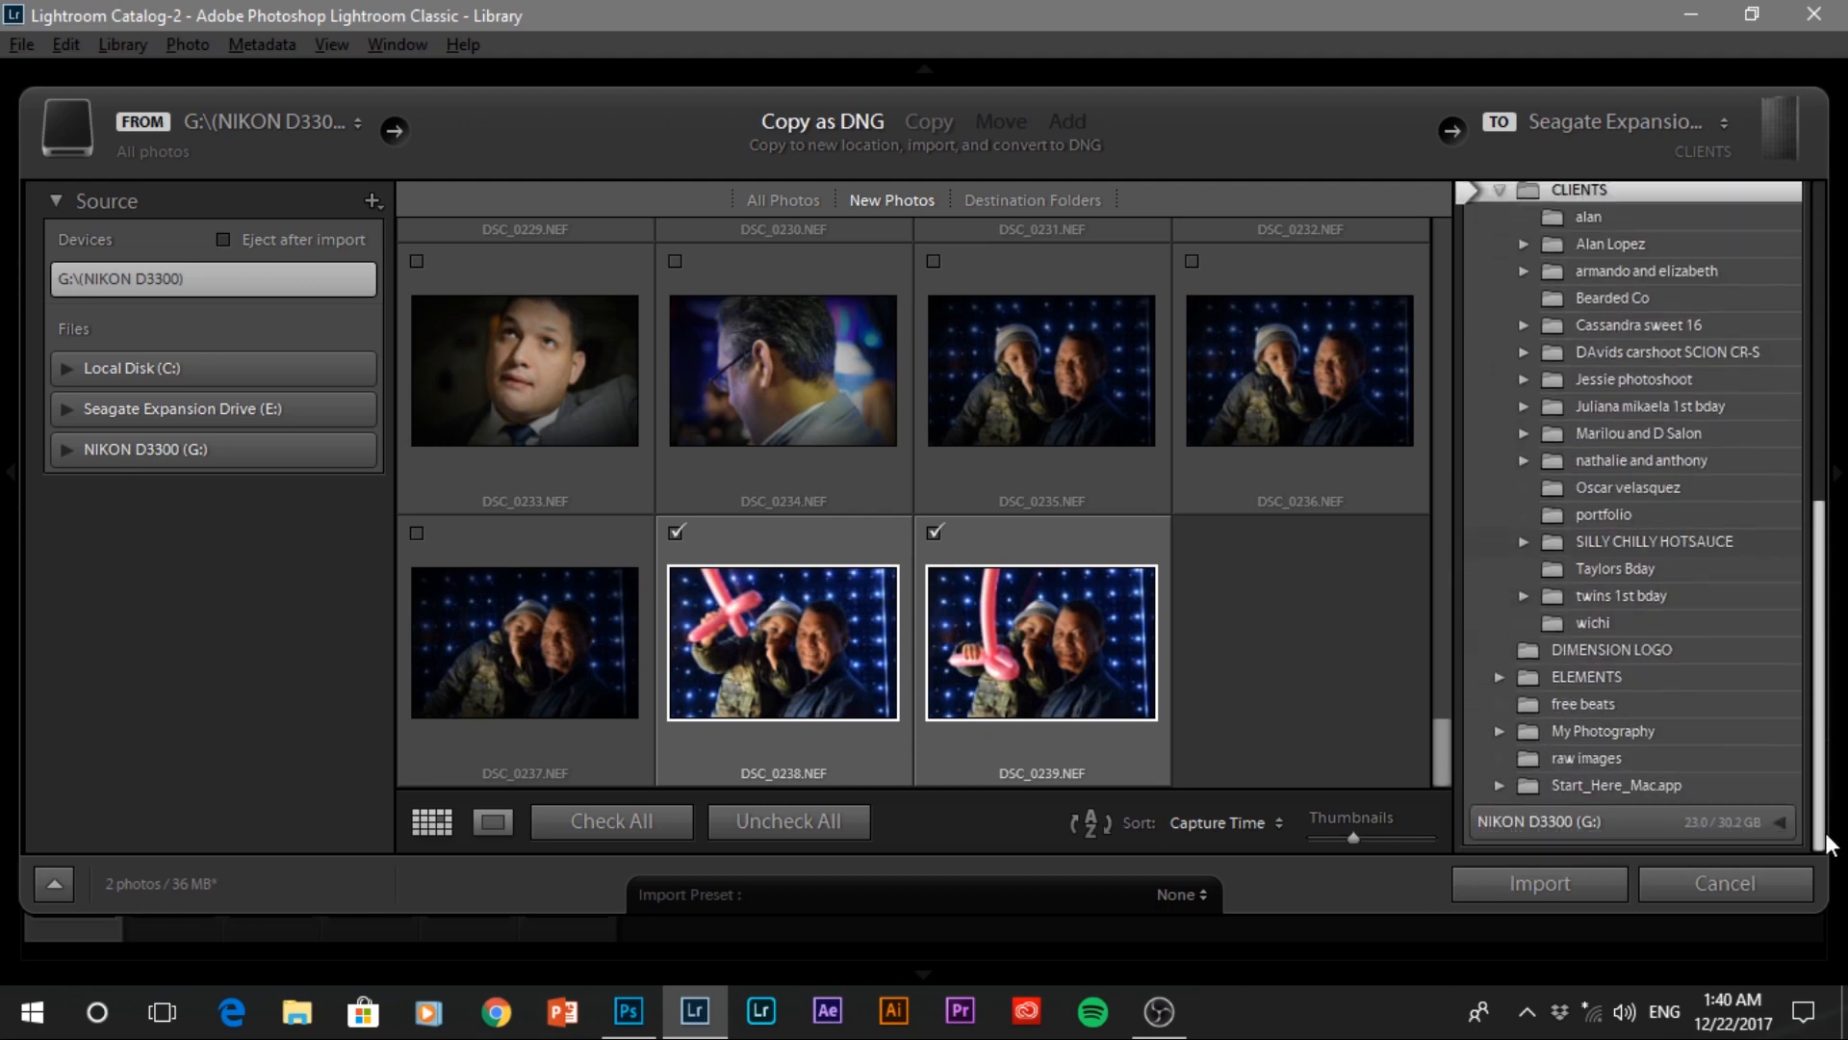
pyautogui.click(1533, 732)
pyautogui.click(1500, 731)
pyautogui.moveTo(1819, 684); pyautogui.dragTo(1819, 763)
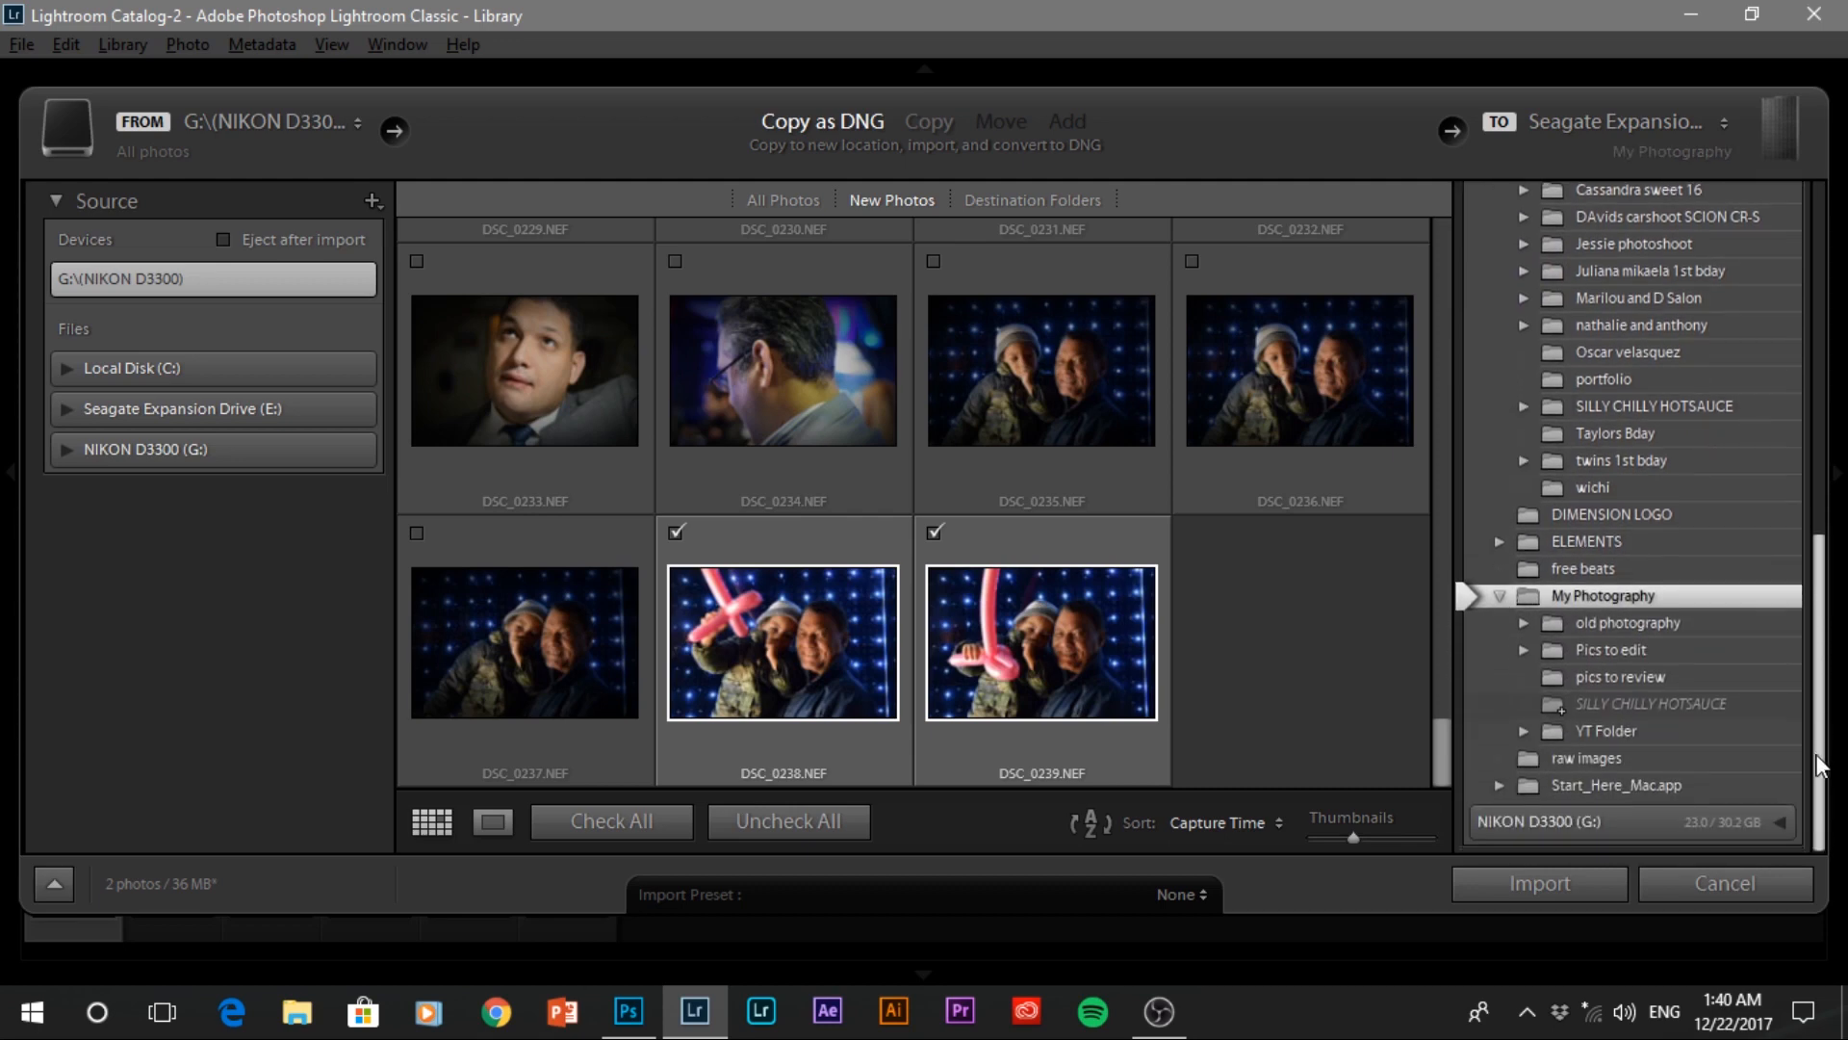
pyautogui.click(1551, 650)
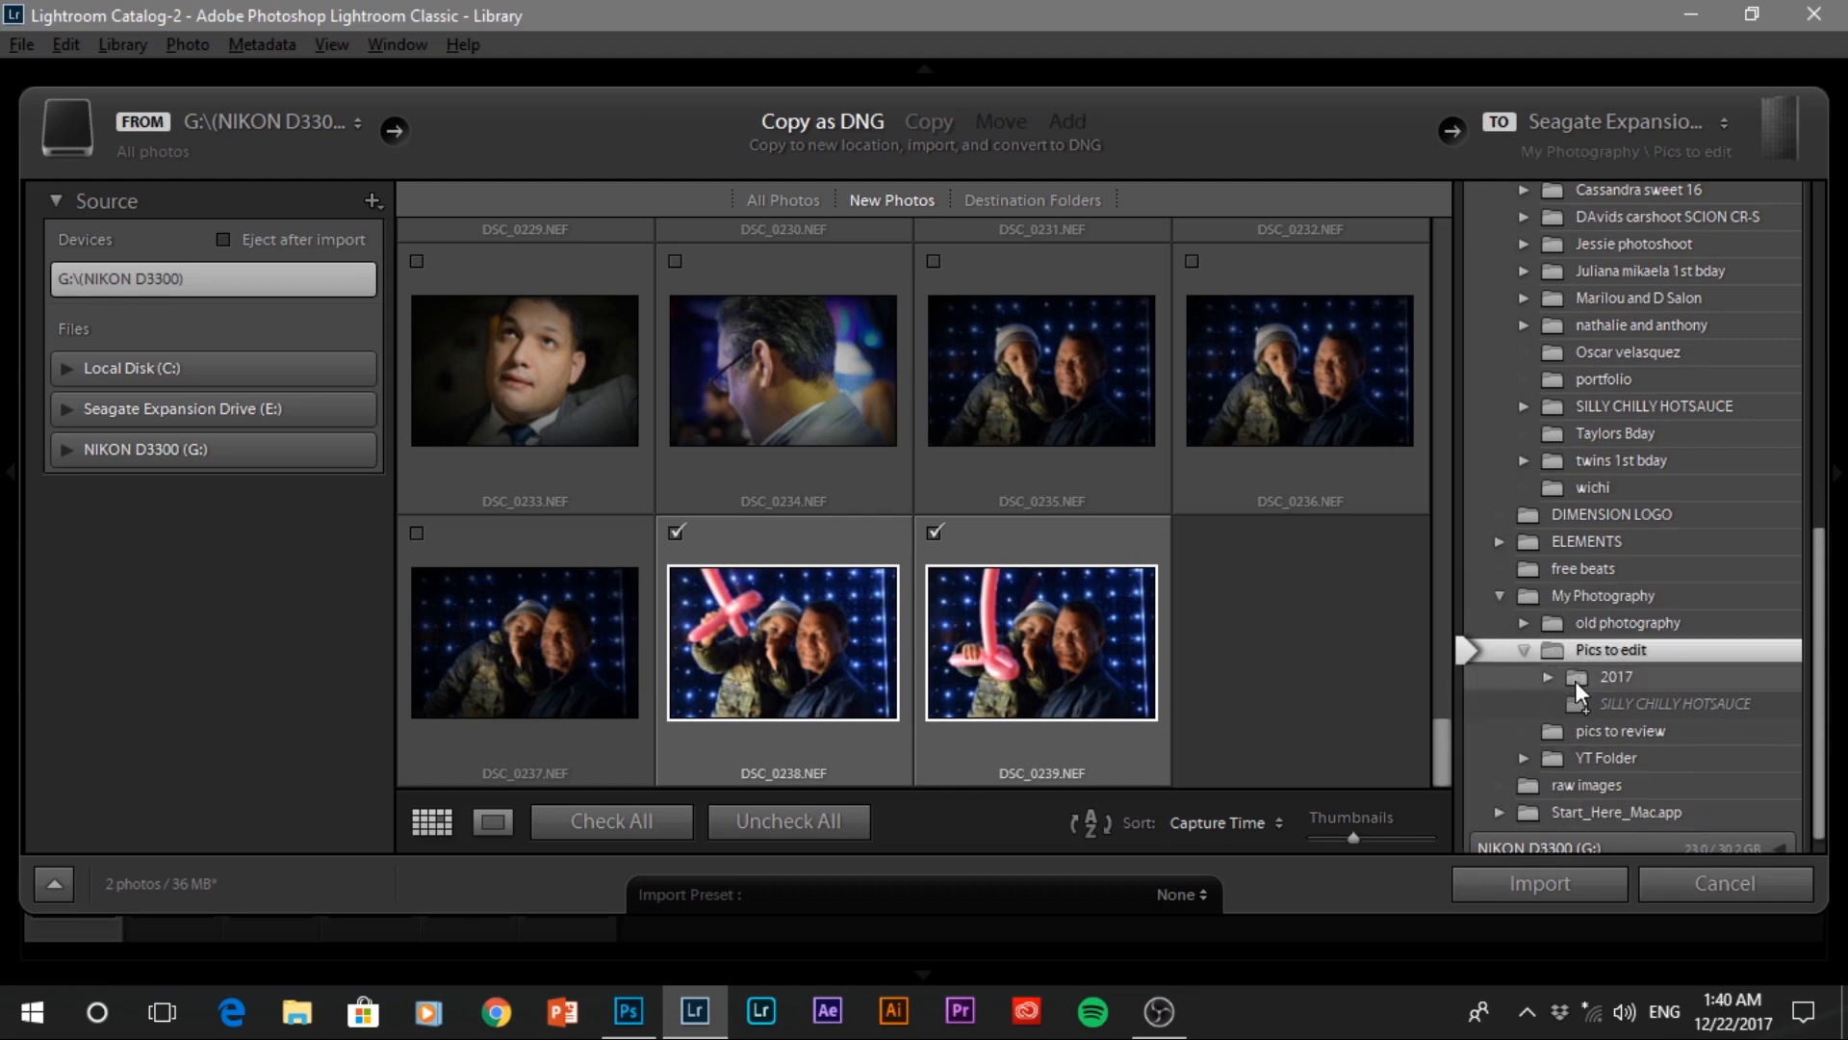
pyautogui.click(1576, 677)
pyautogui.moveTo(1819, 491); pyautogui.dragTo(1817, 830)
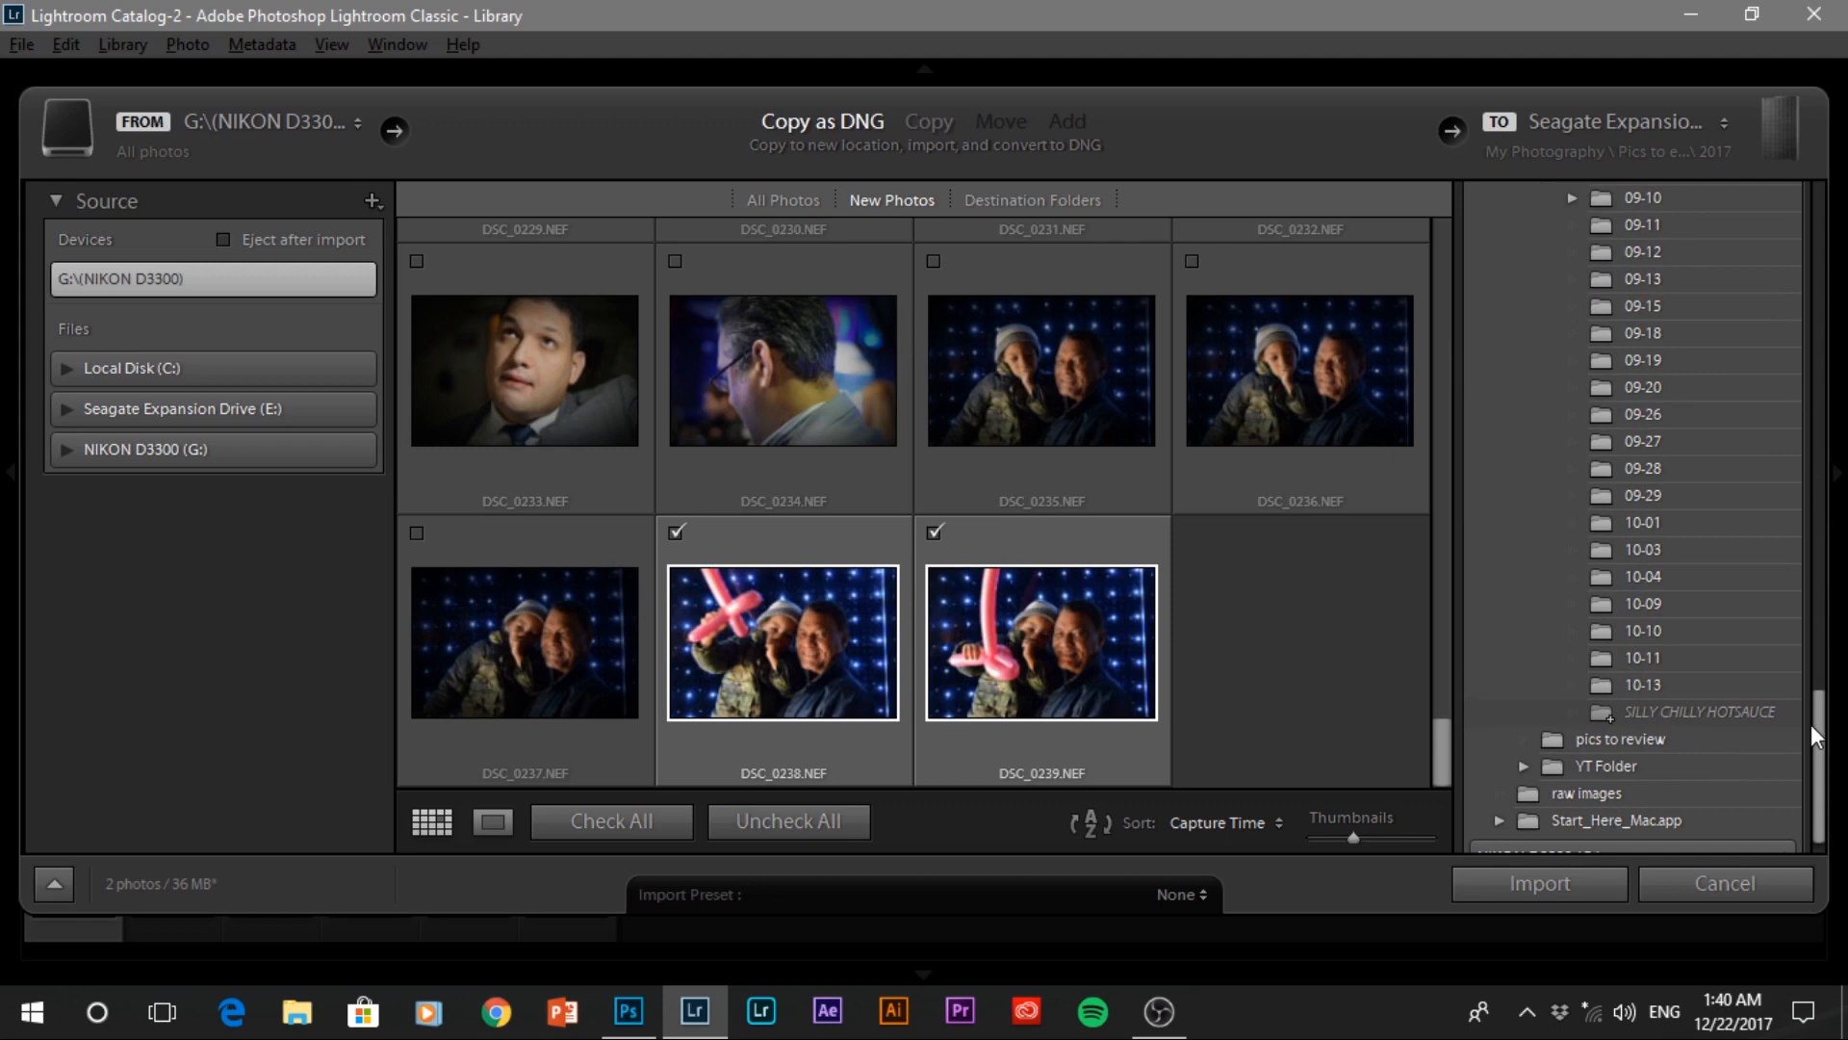
# Turn off importing into a subfolder, organize the files by date, and import the two selected photos.
pyautogui.moveTo(1819, 797); pyautogui.dragTo(1819, 241)
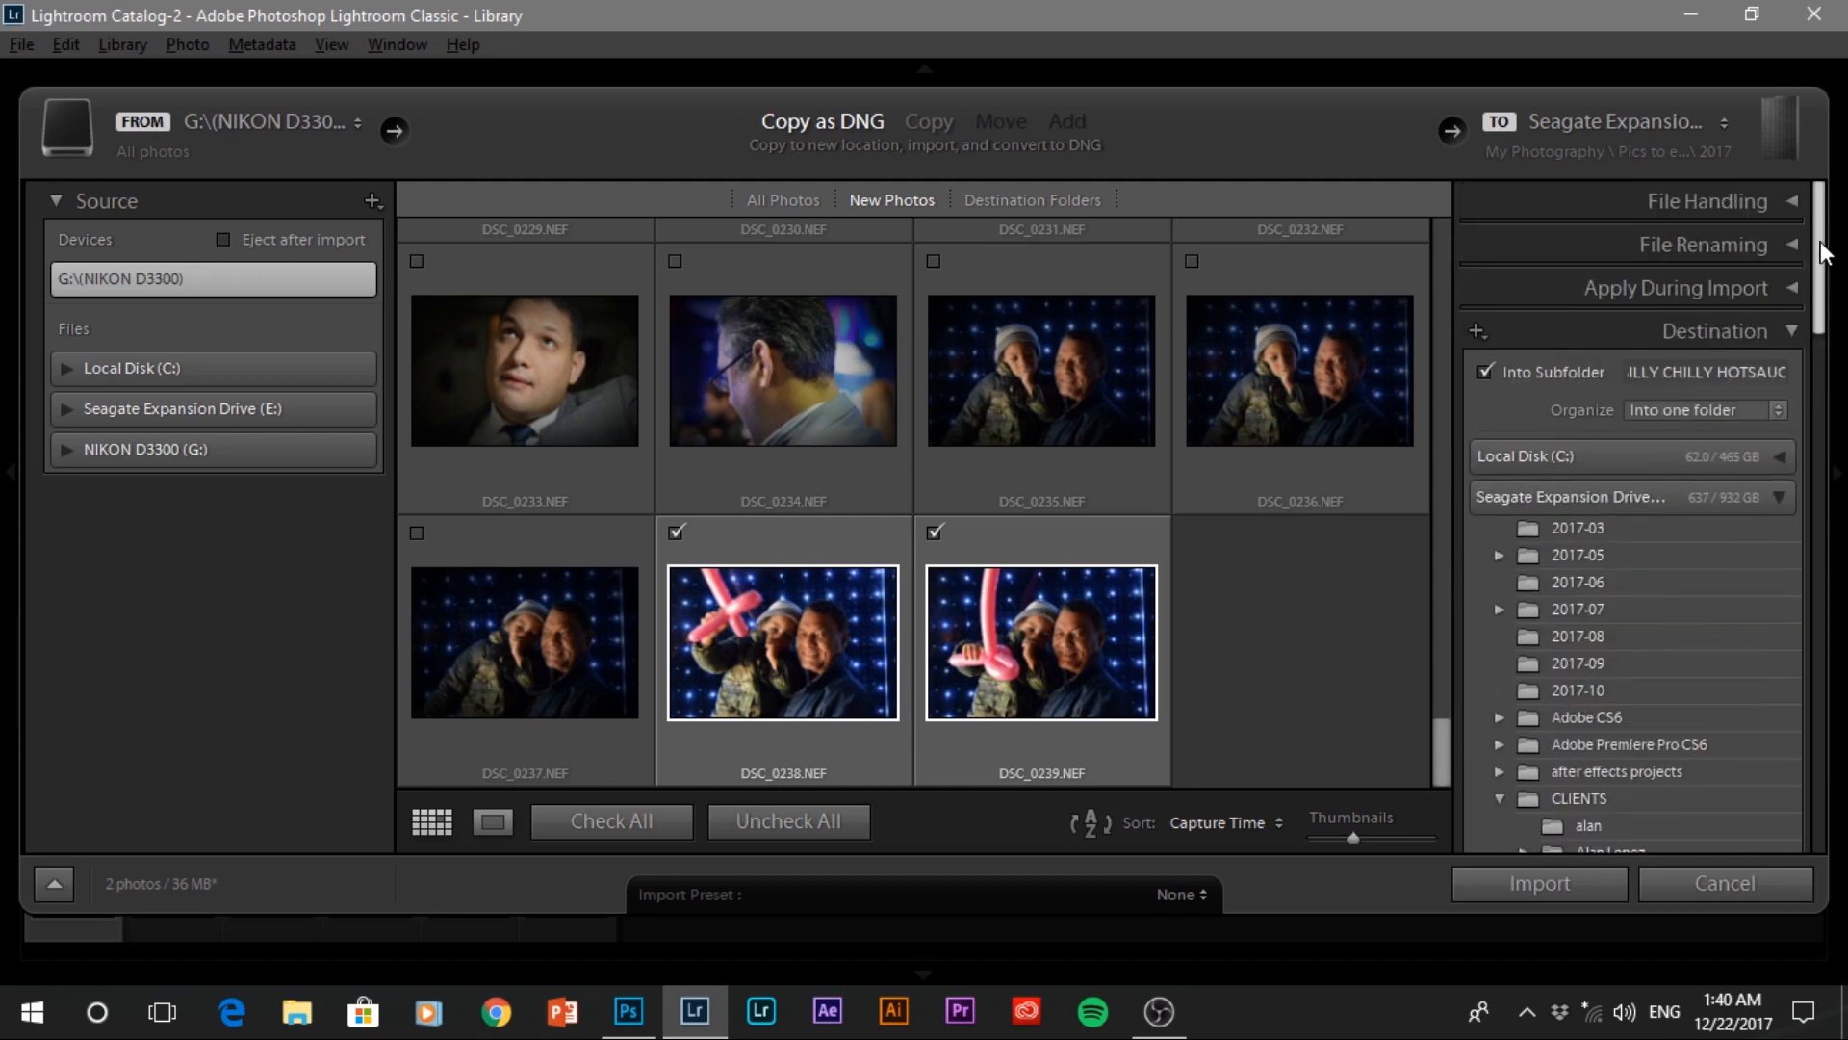
pyautogui.click(1485, 371)
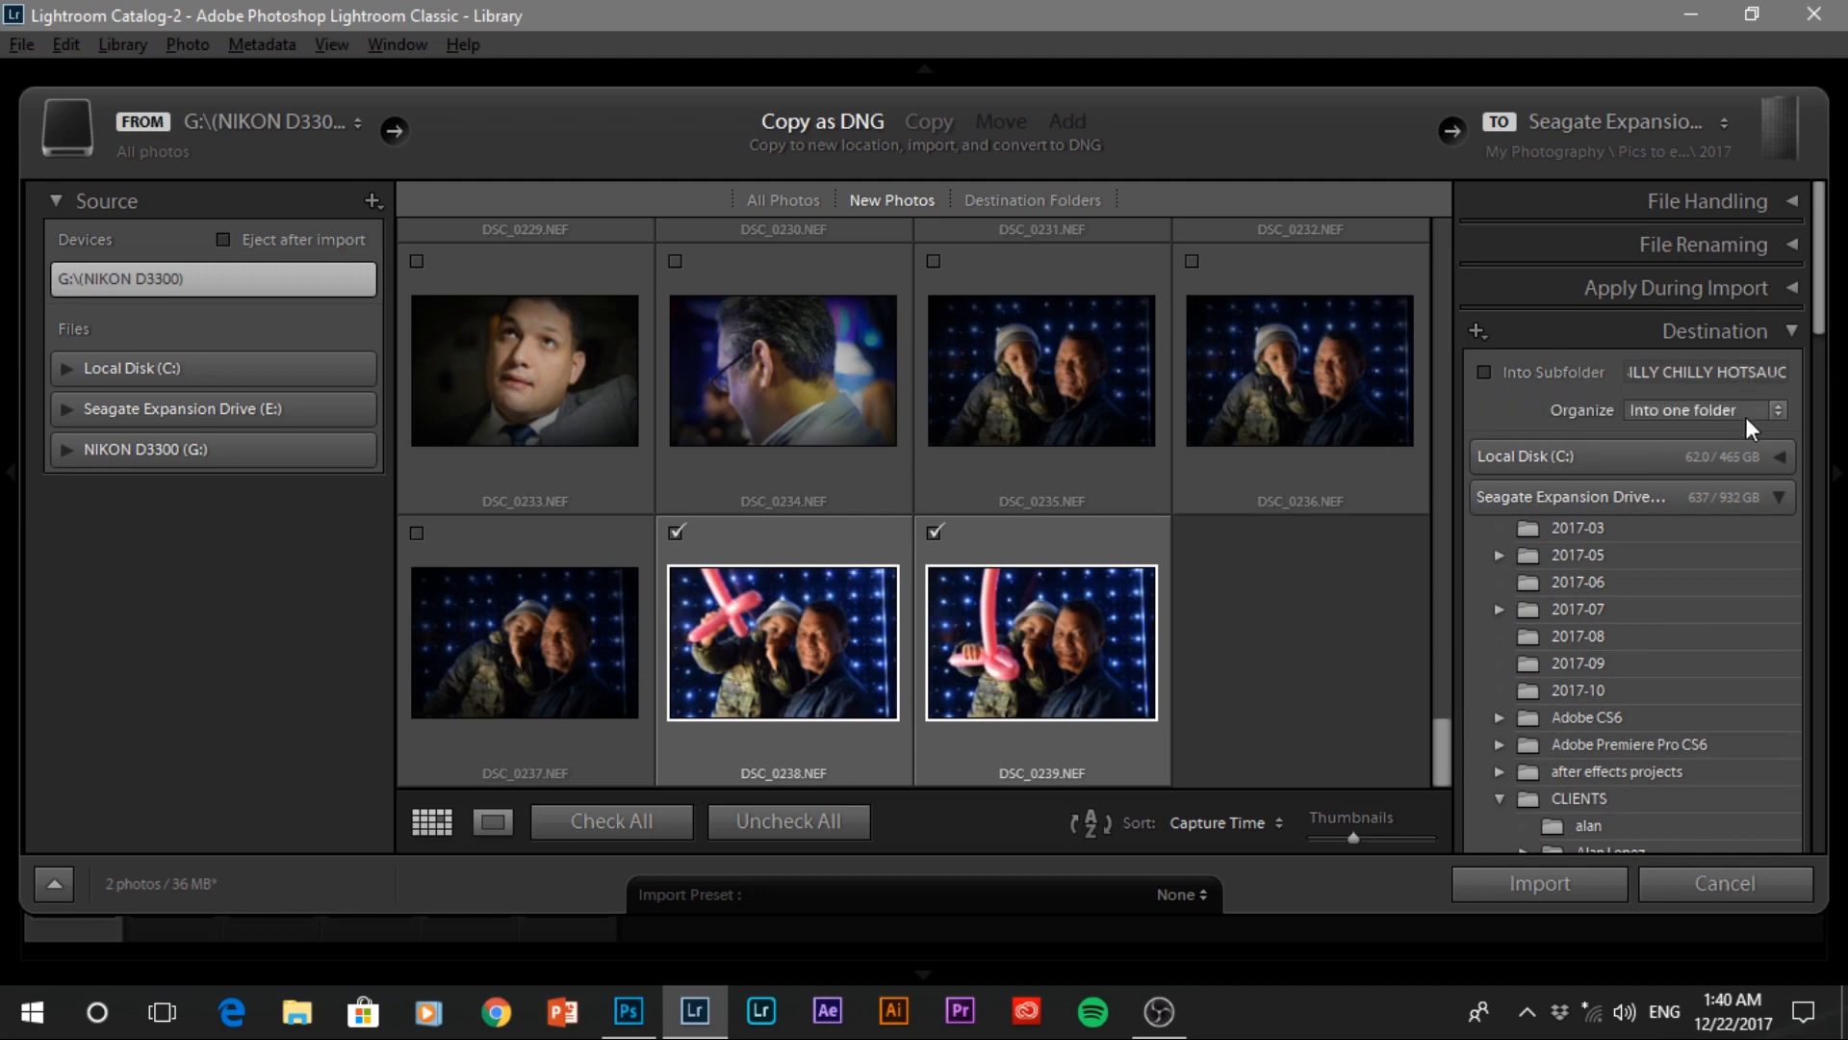
pyautogui.click(1779, 411)
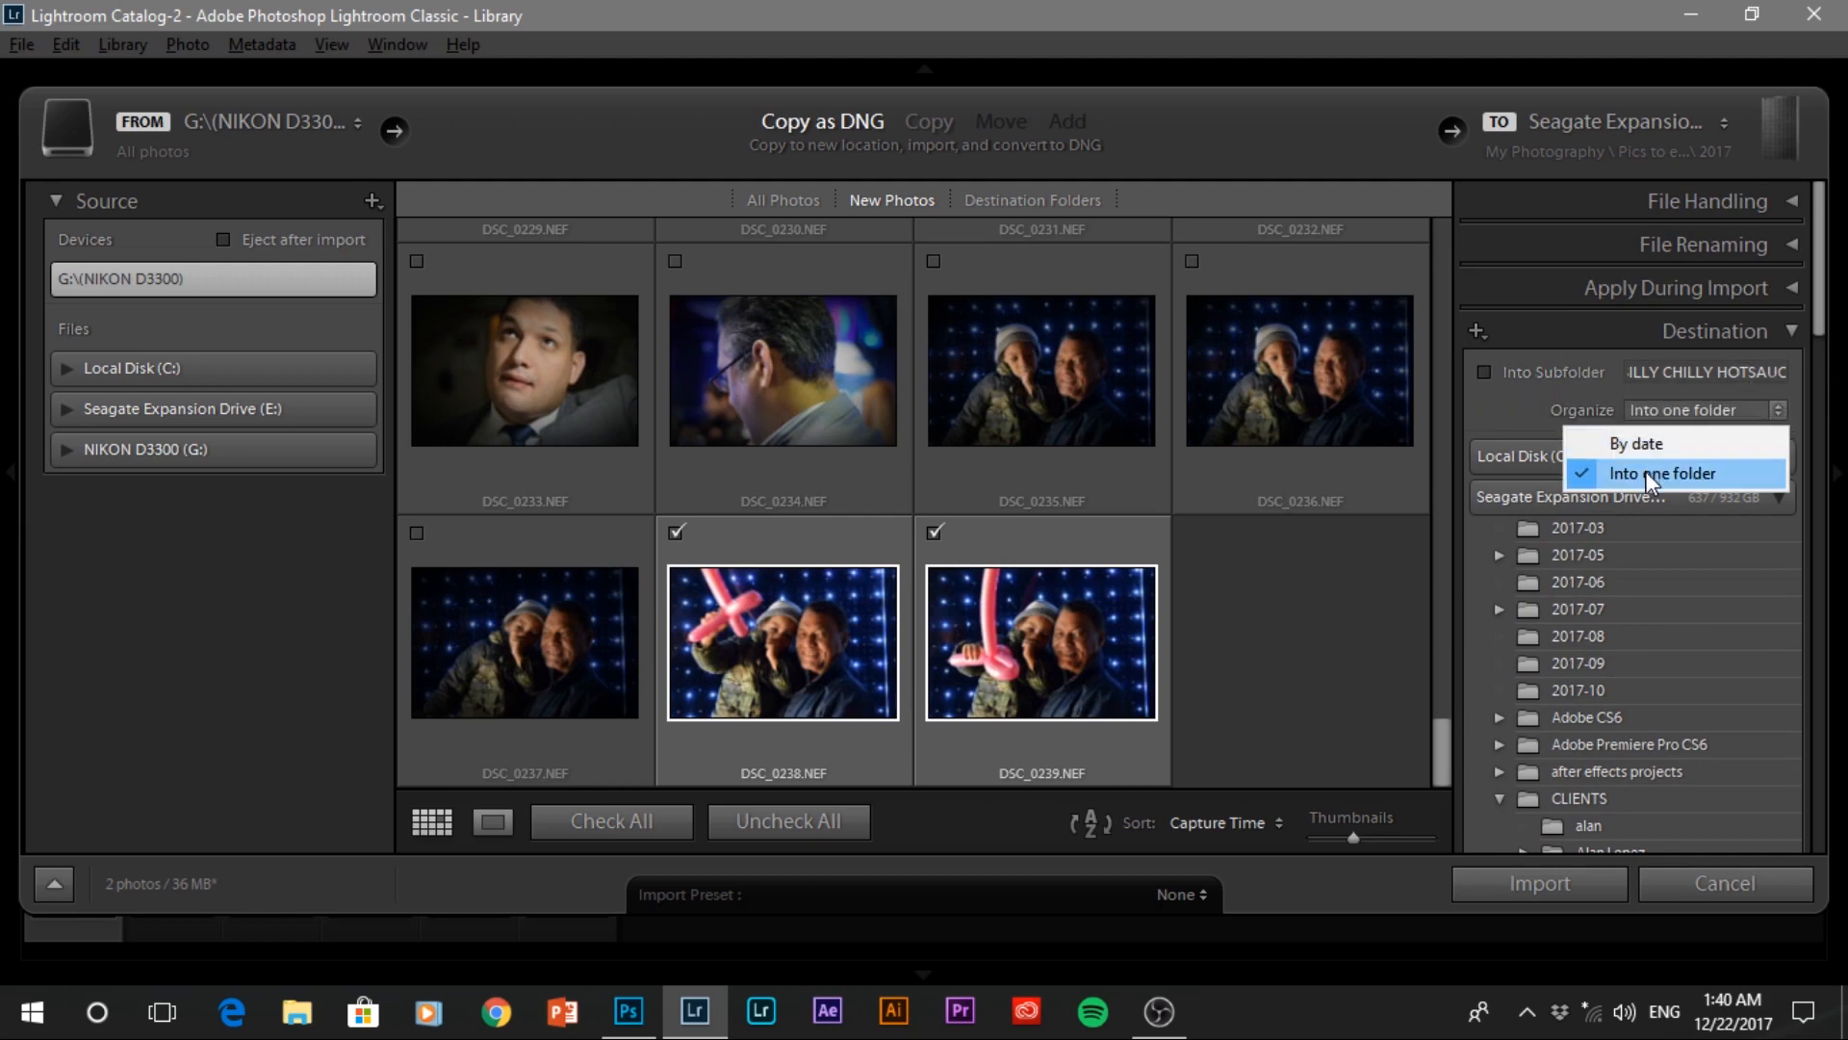
pyautogui.click(1643, 446)
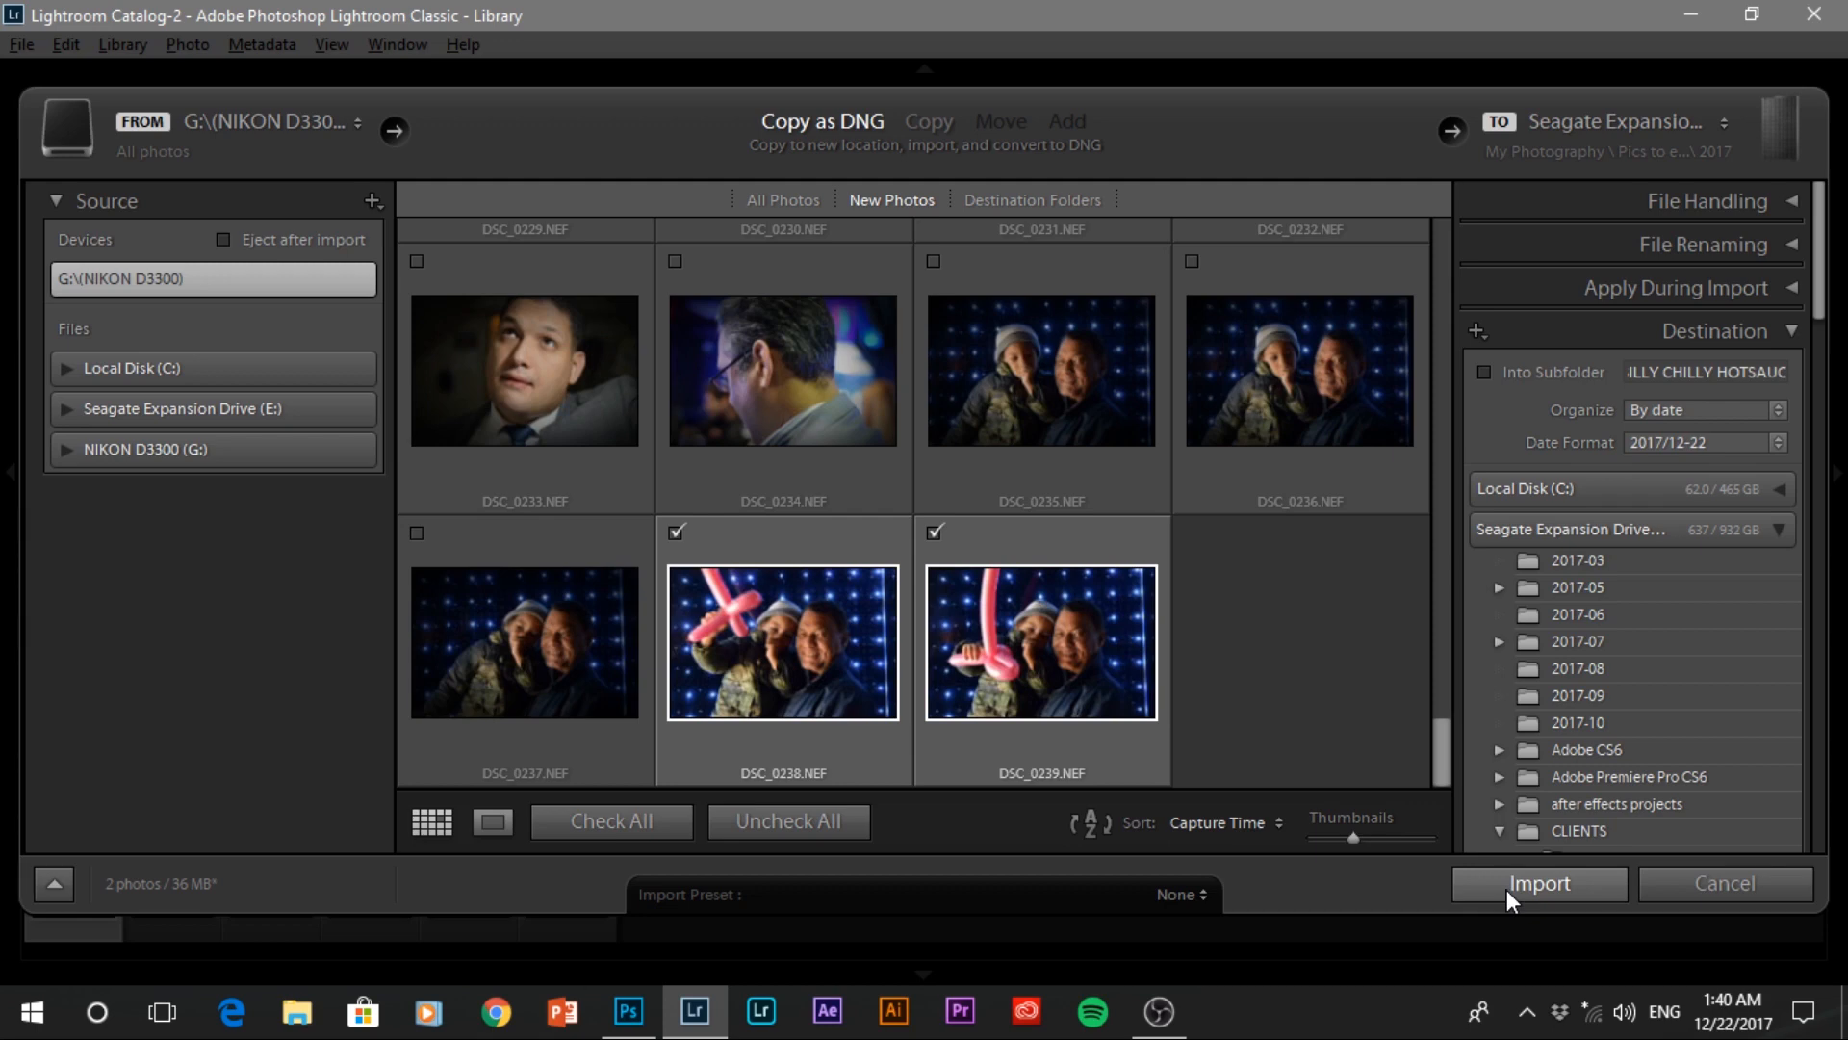
pyautogui.click(1506, 885)
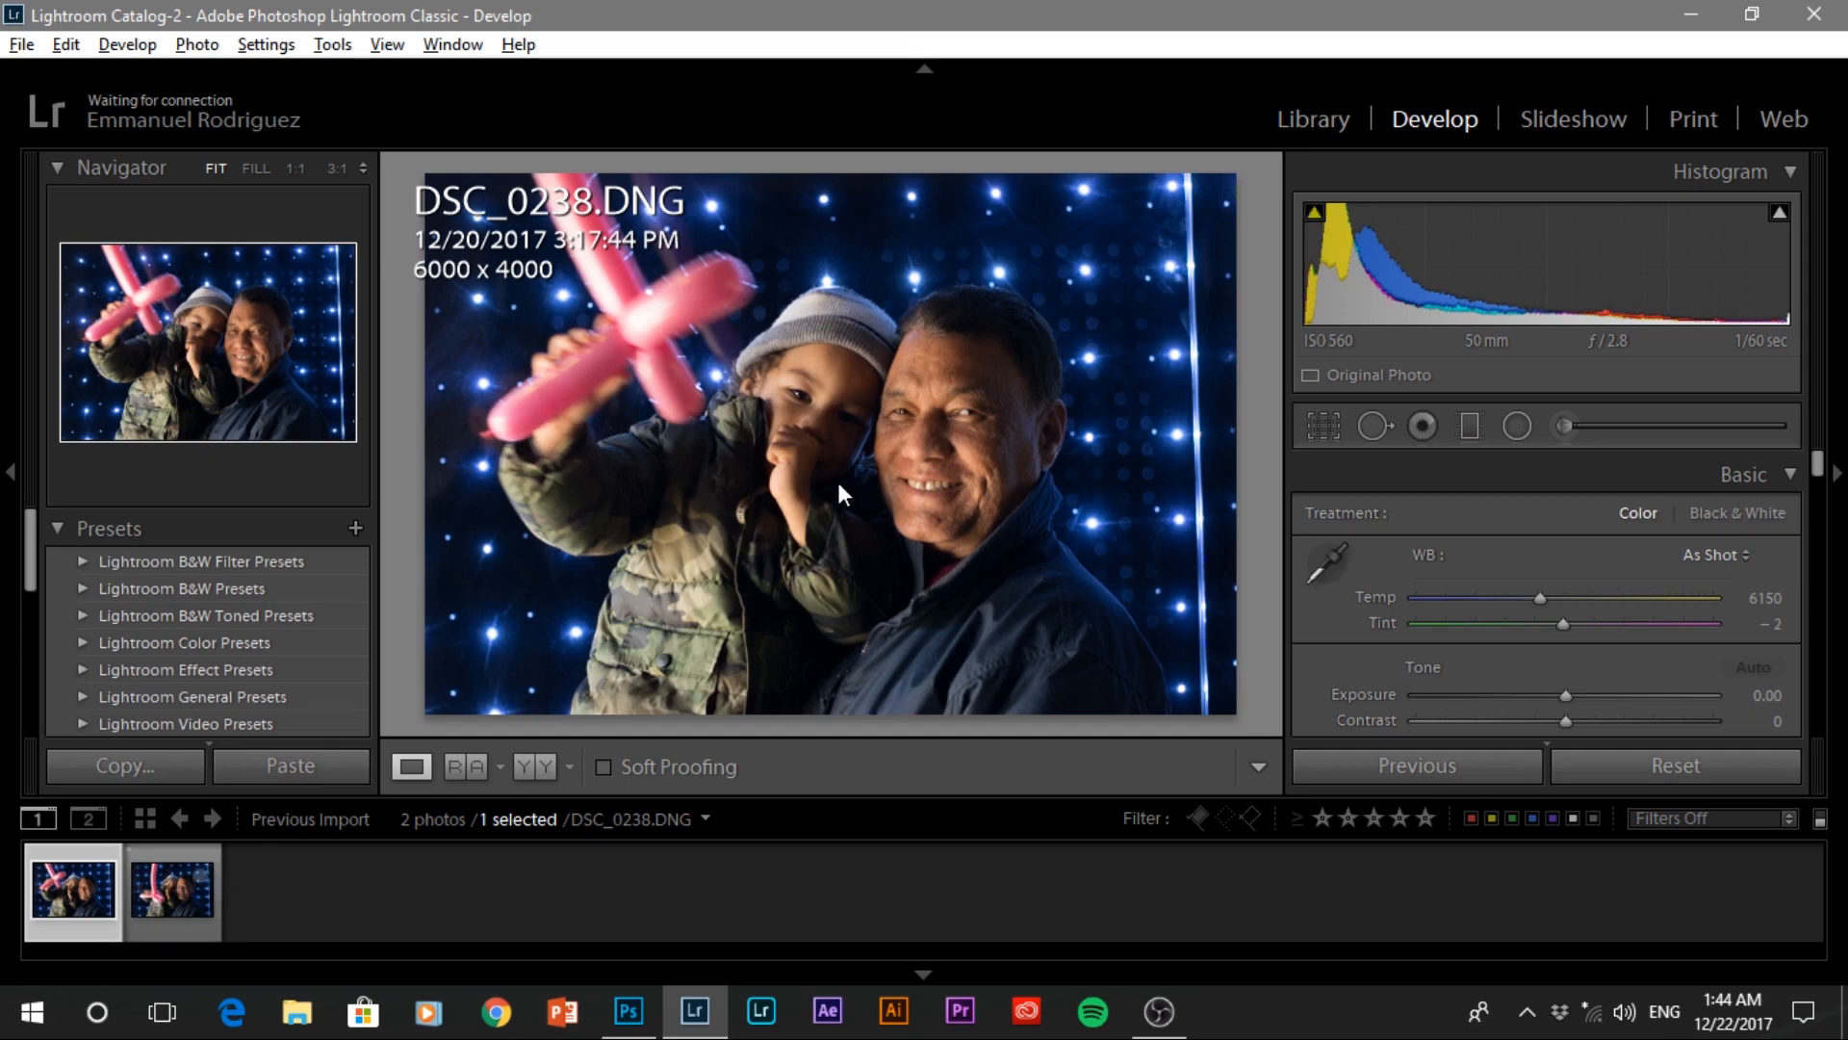
# Crop DSC_0239.DNG slightly at its original aspect ratio to about 5580 x 3720 pixels.
pyautogui.click(192, 876)
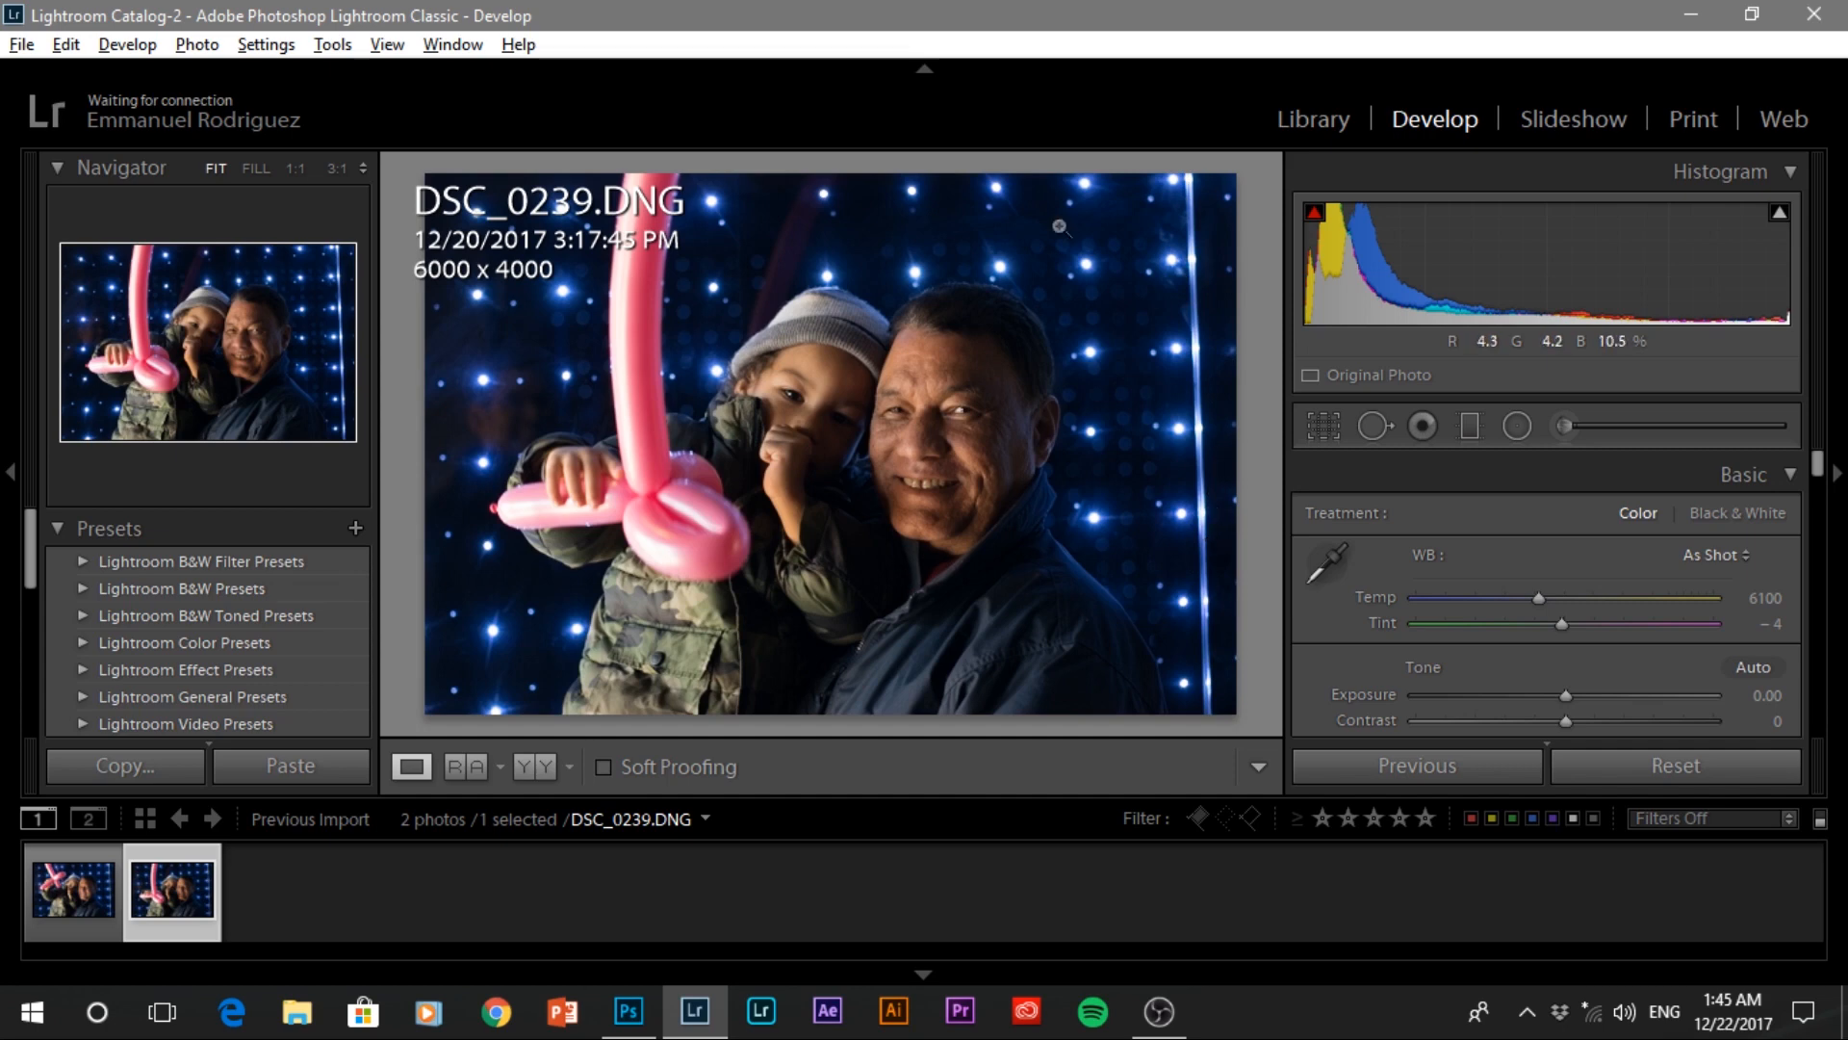
pyautogui.click(1321, 423)
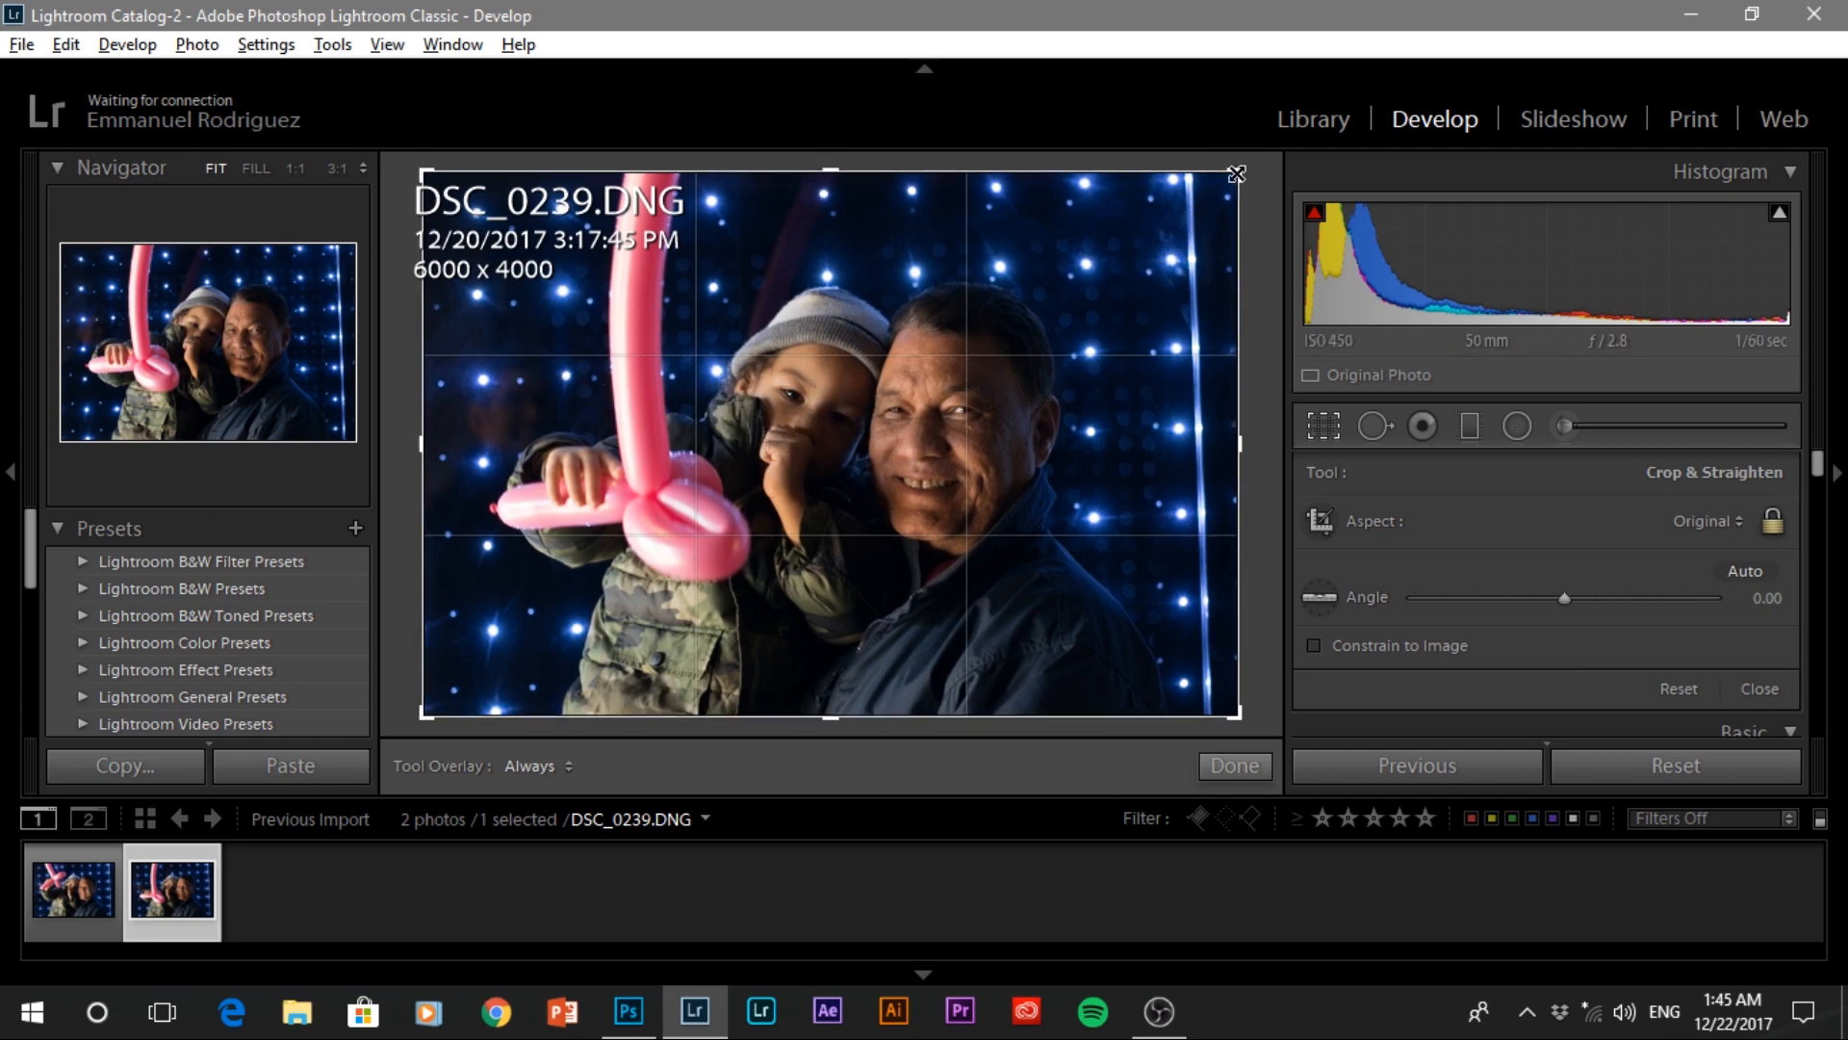
pyautogui.moveTo(1236, 174); pyautogui.dragTo(1217, 198)
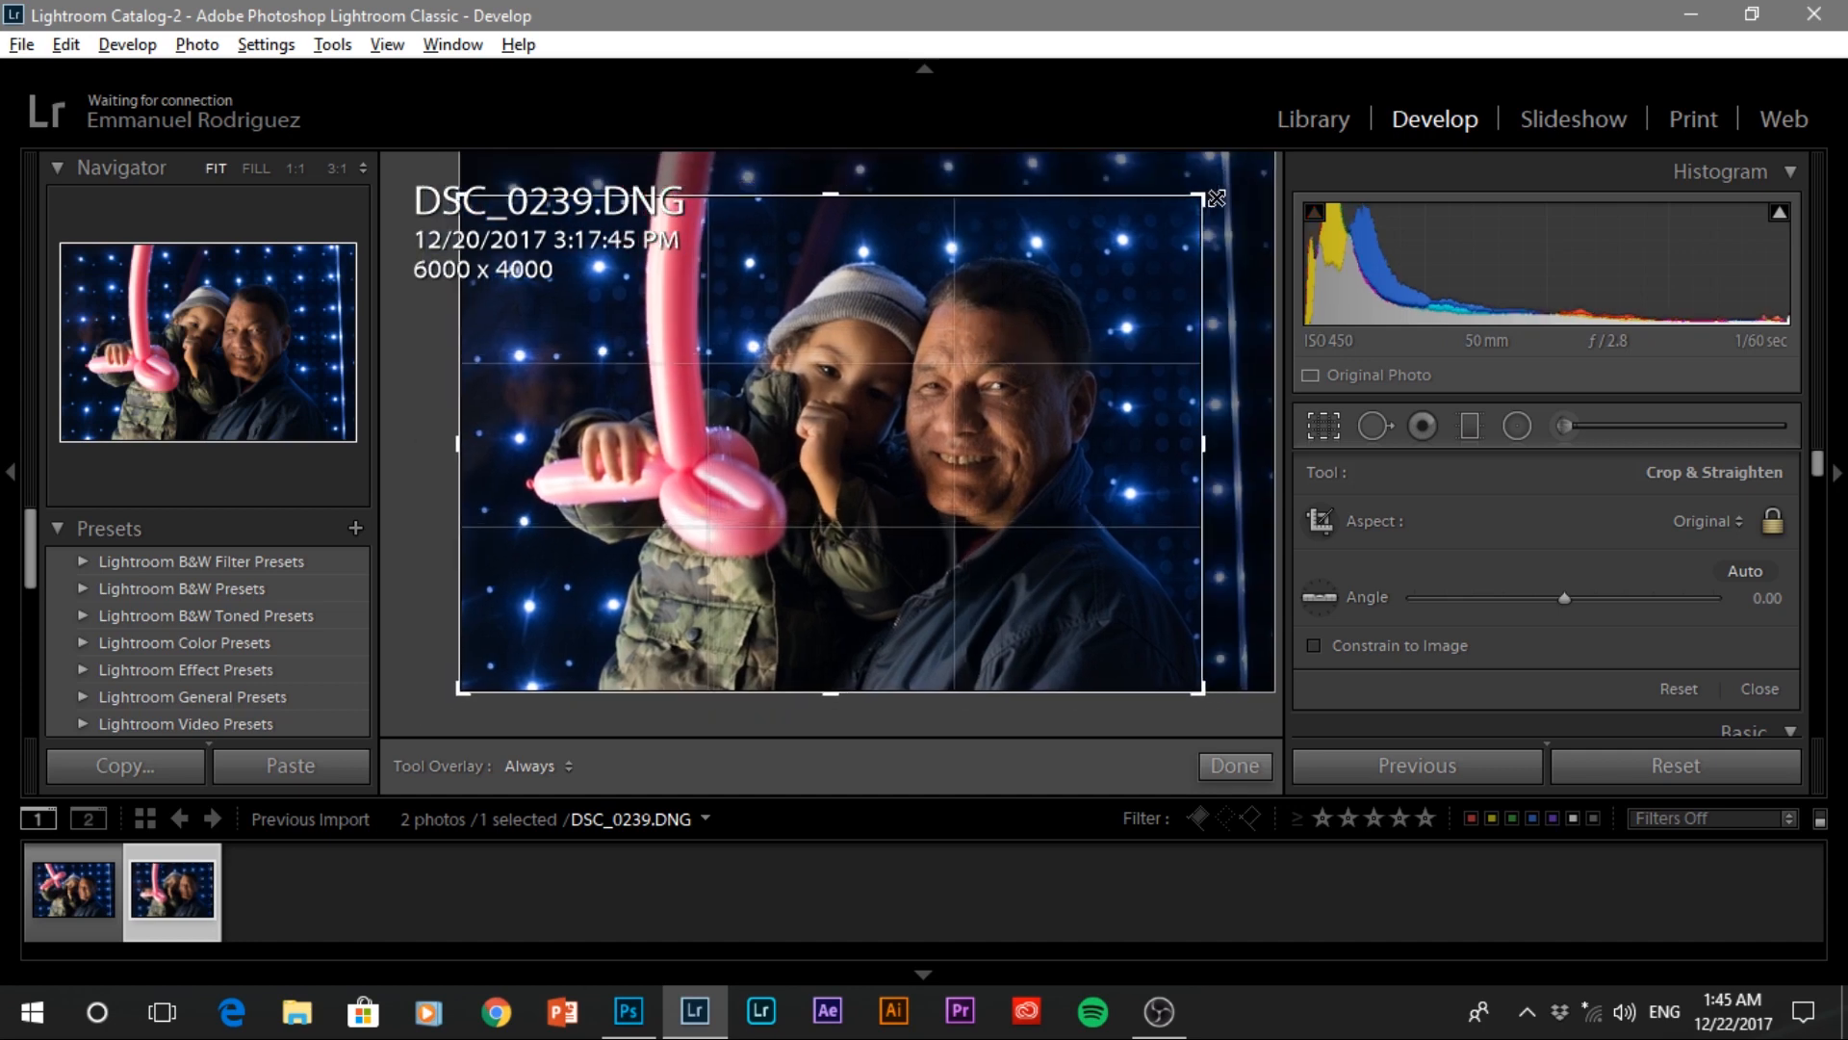
pyautogui.moveTo(1221, 195); pyautogui.dragTo(1203, 189)
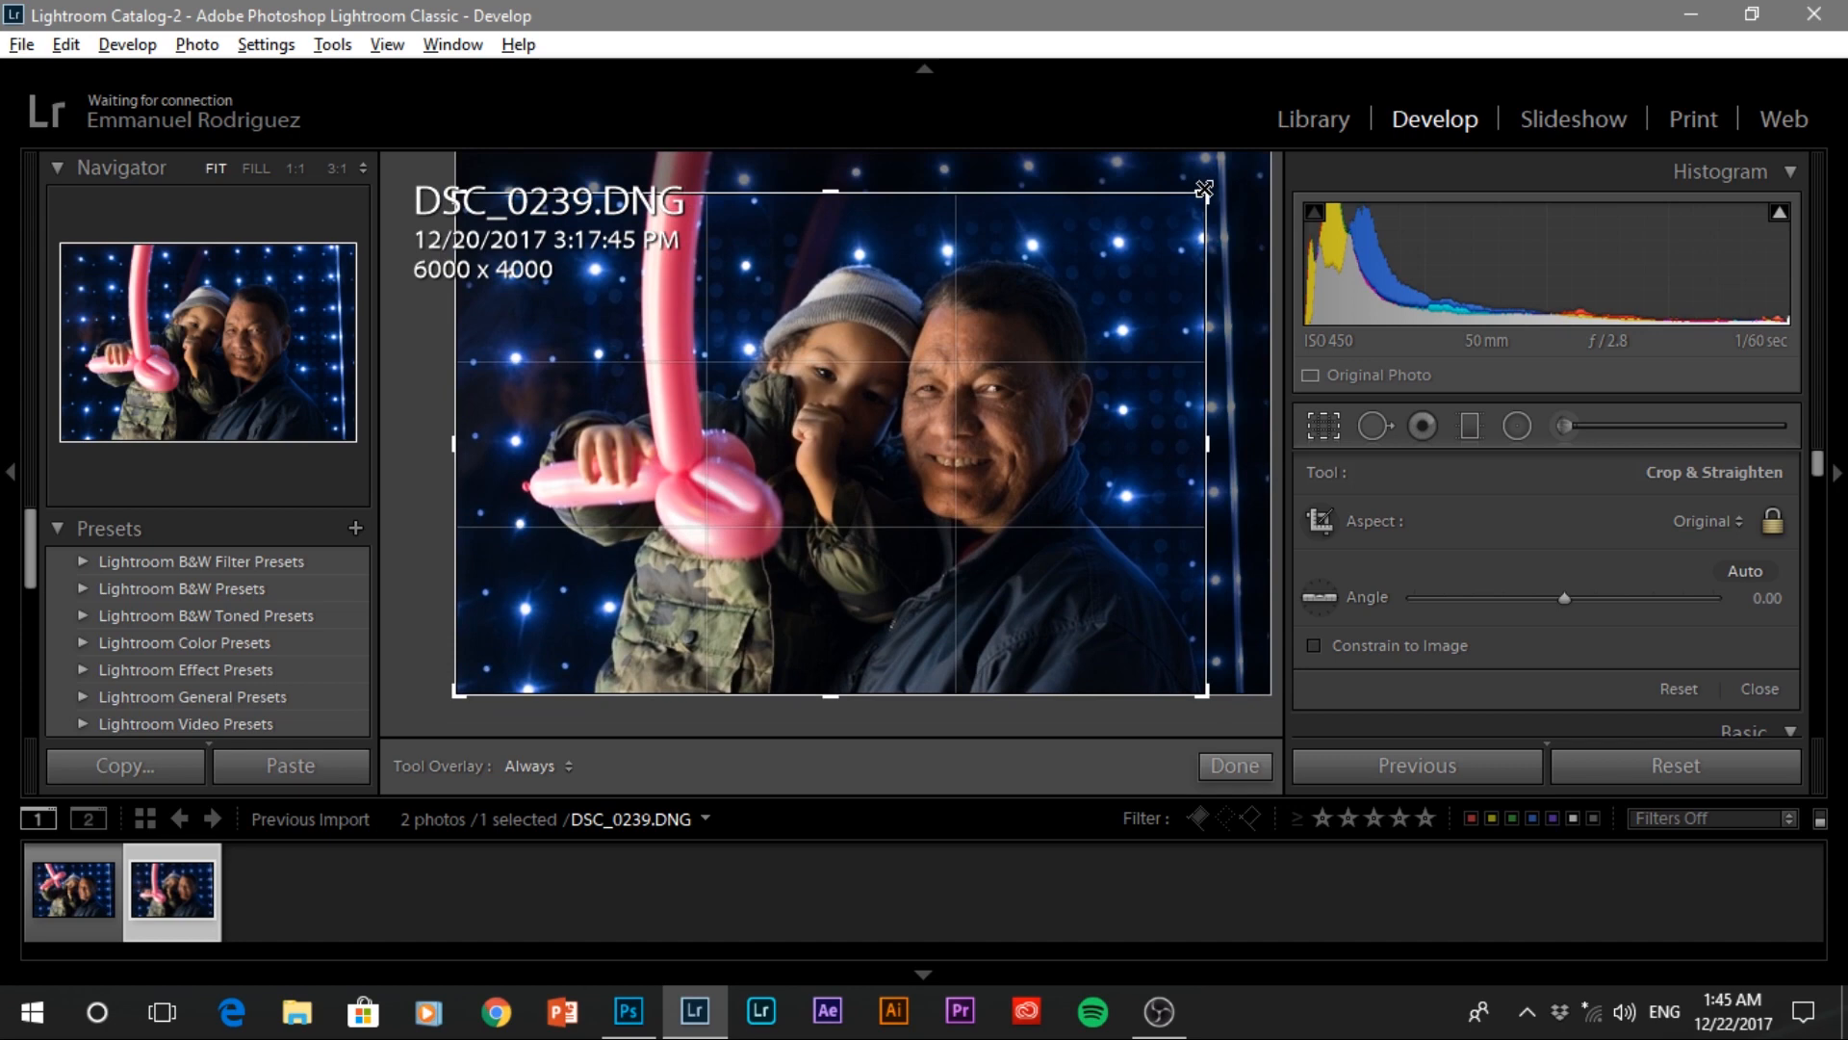
pyautogui.moveTo(1204, 189); pyautogui.dragTo(1210, 190)
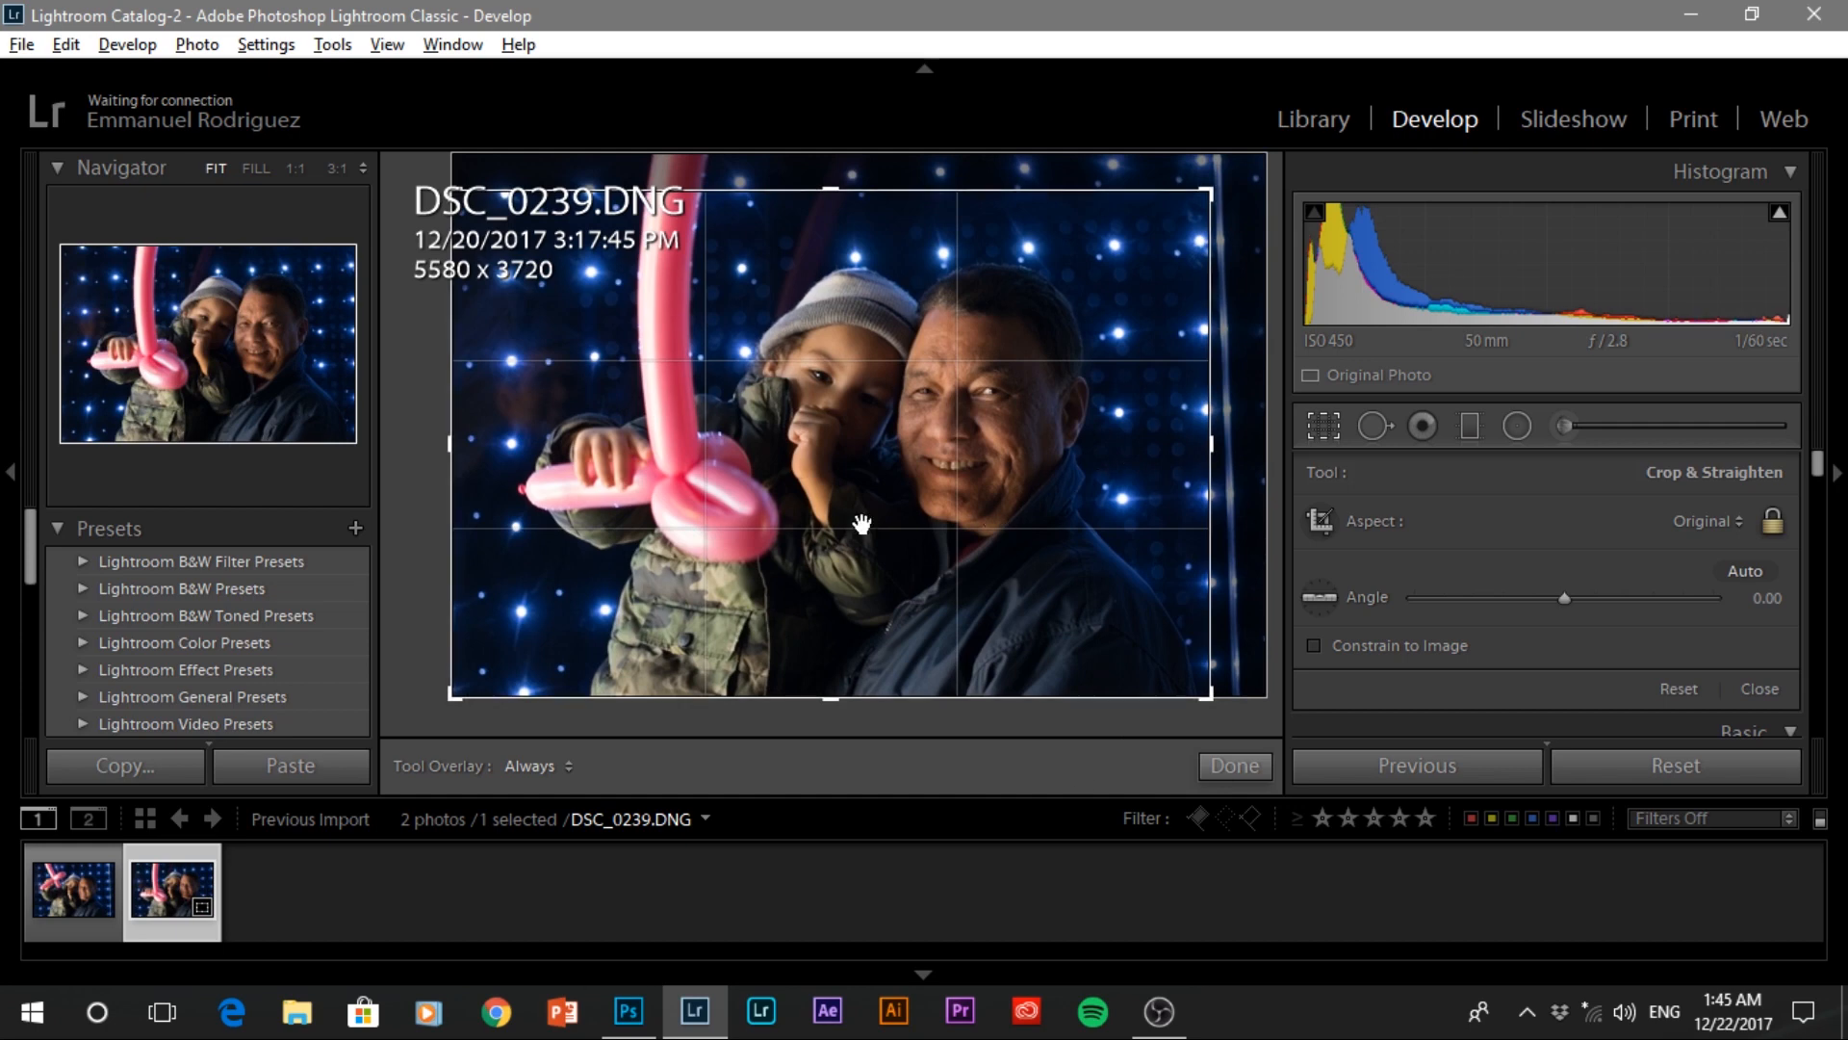
# Straighten the photo to an angle of about 2.08, shift it slightly within the crop frame, and apply the crop.
pyautogui.moveTo(1237, 500); pyautogui.dragTo(1232, 515)
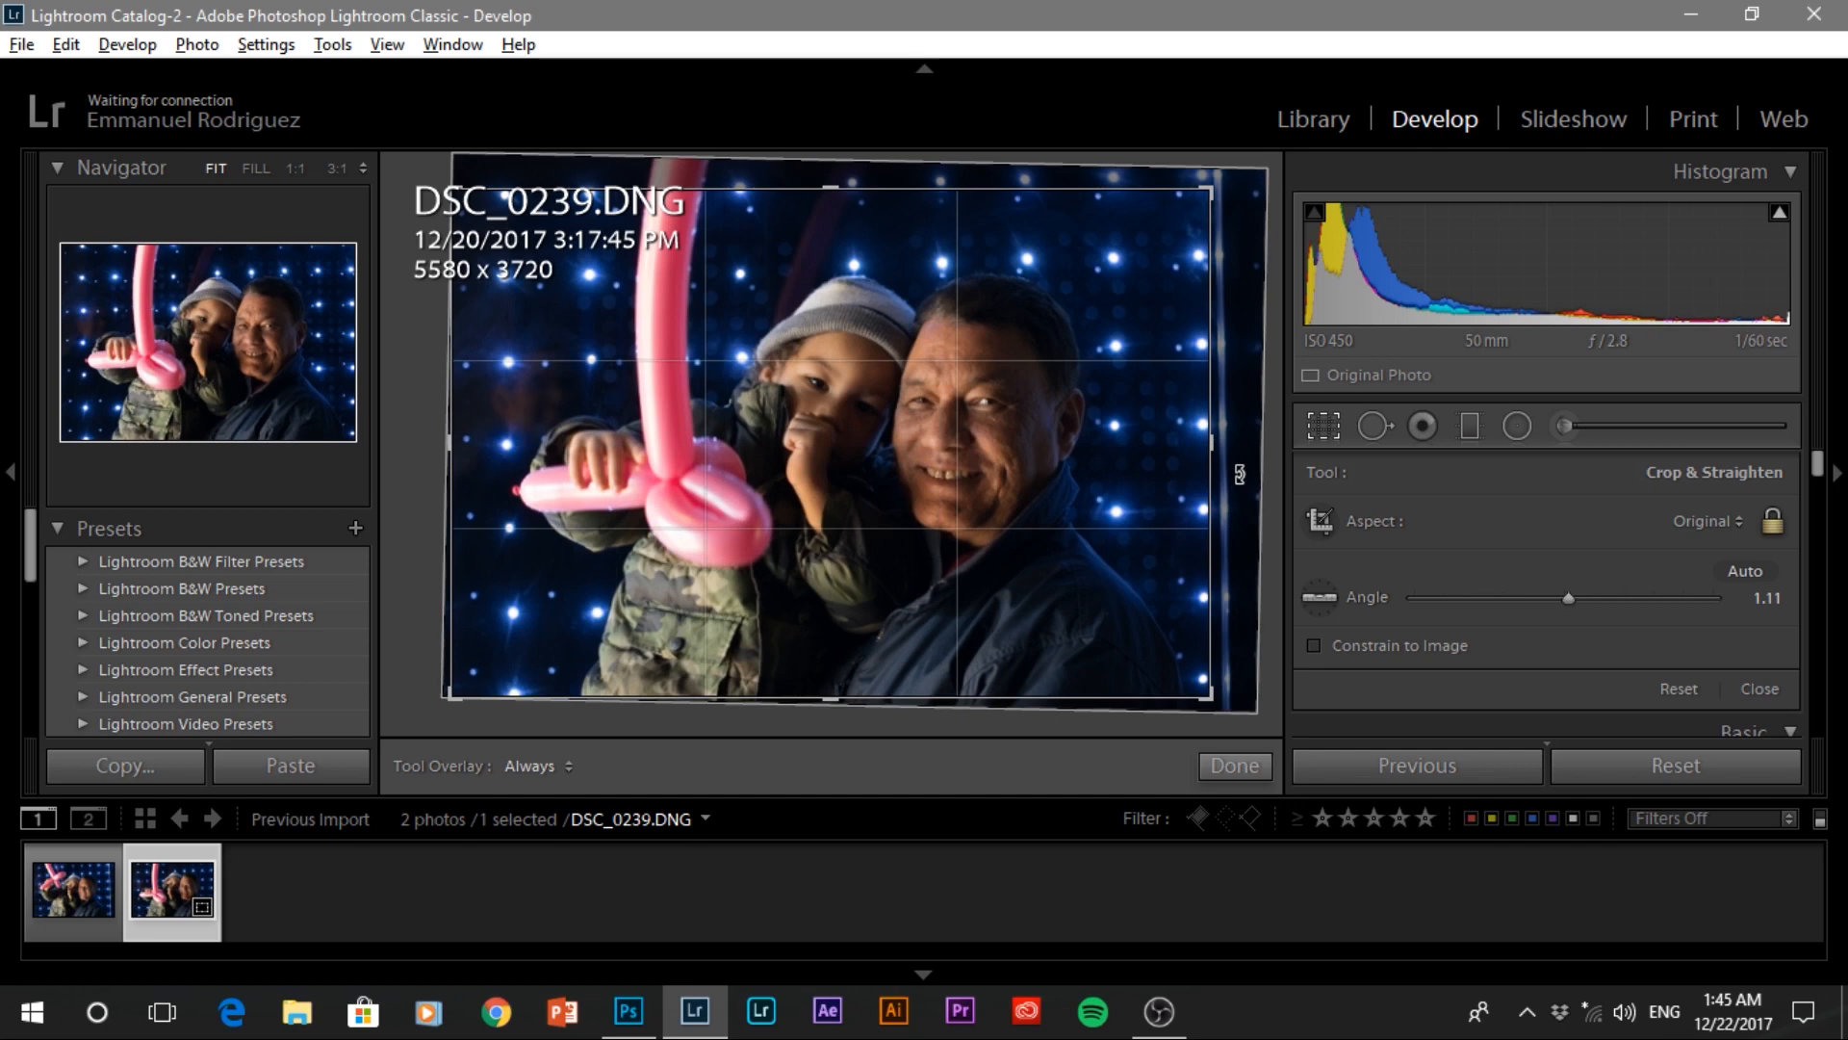
pyautogui.moveTo(1239, 473); pyautogui.dragTo(1243, 492)
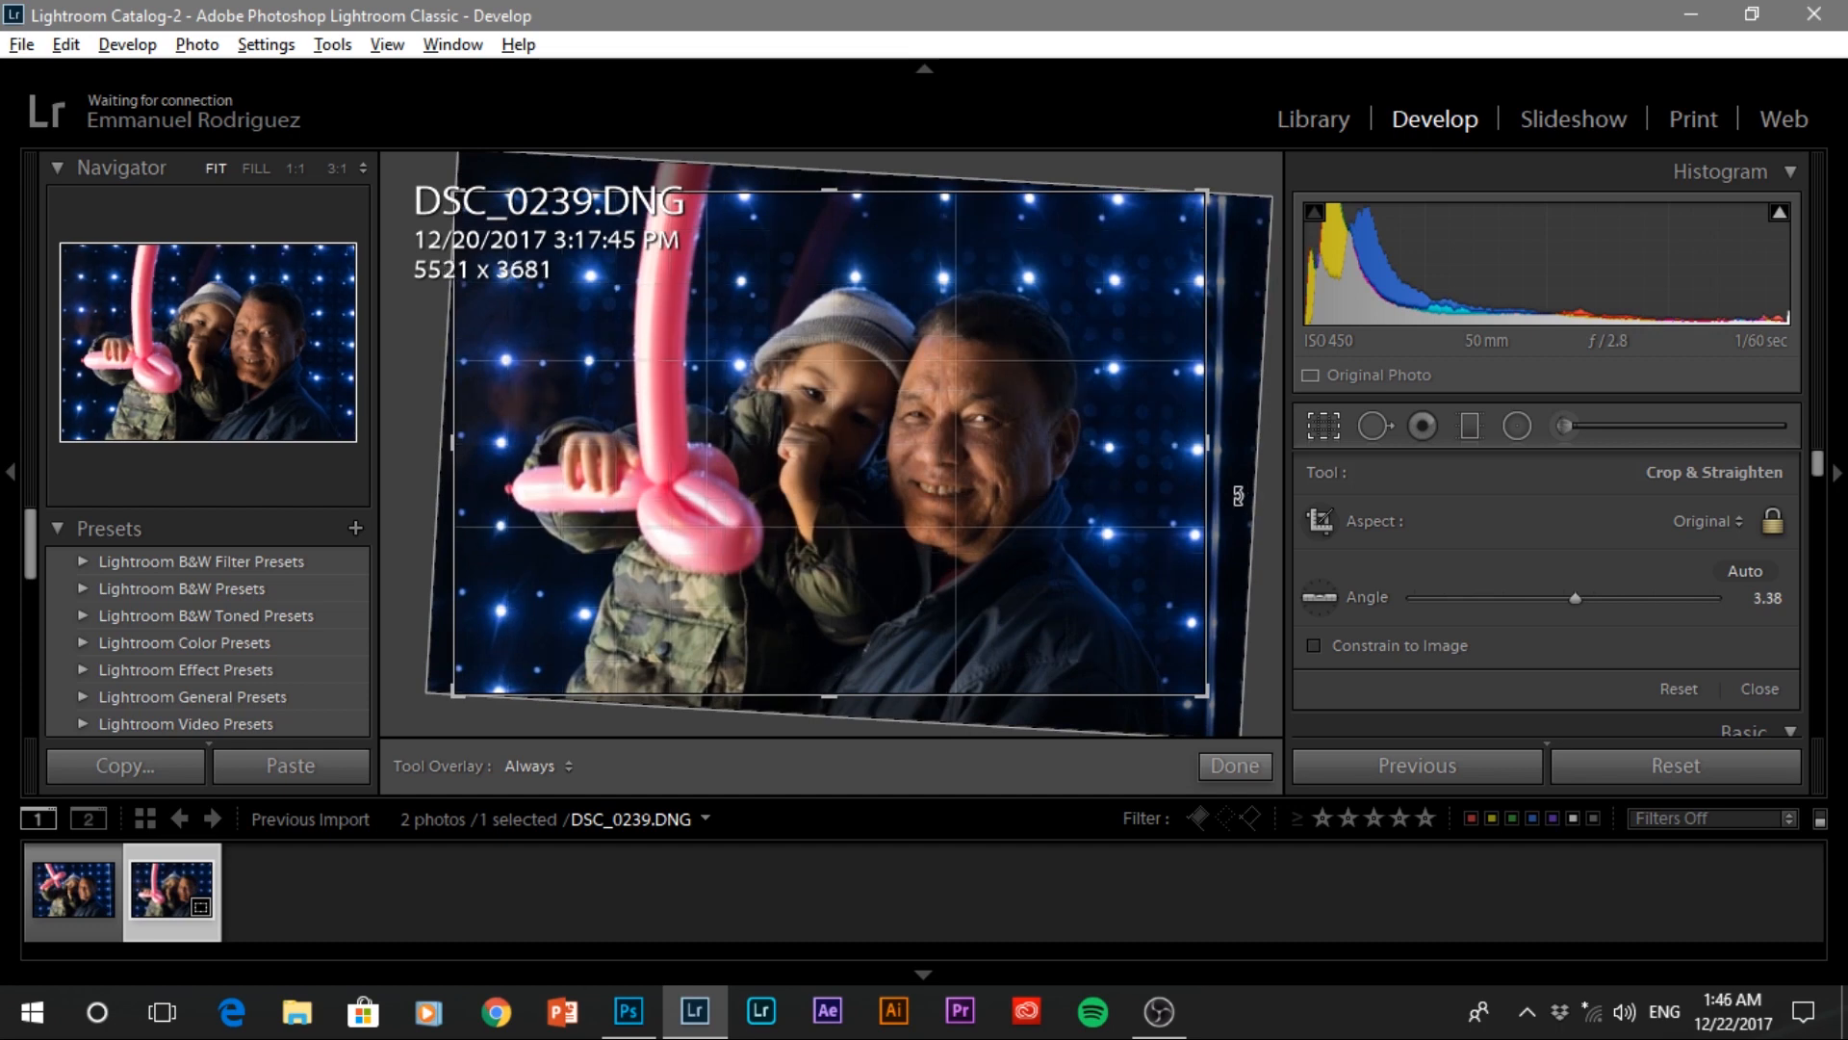
pyautogui.moveTo(1239, 495); pyautogui.dragTo(1239, 487)
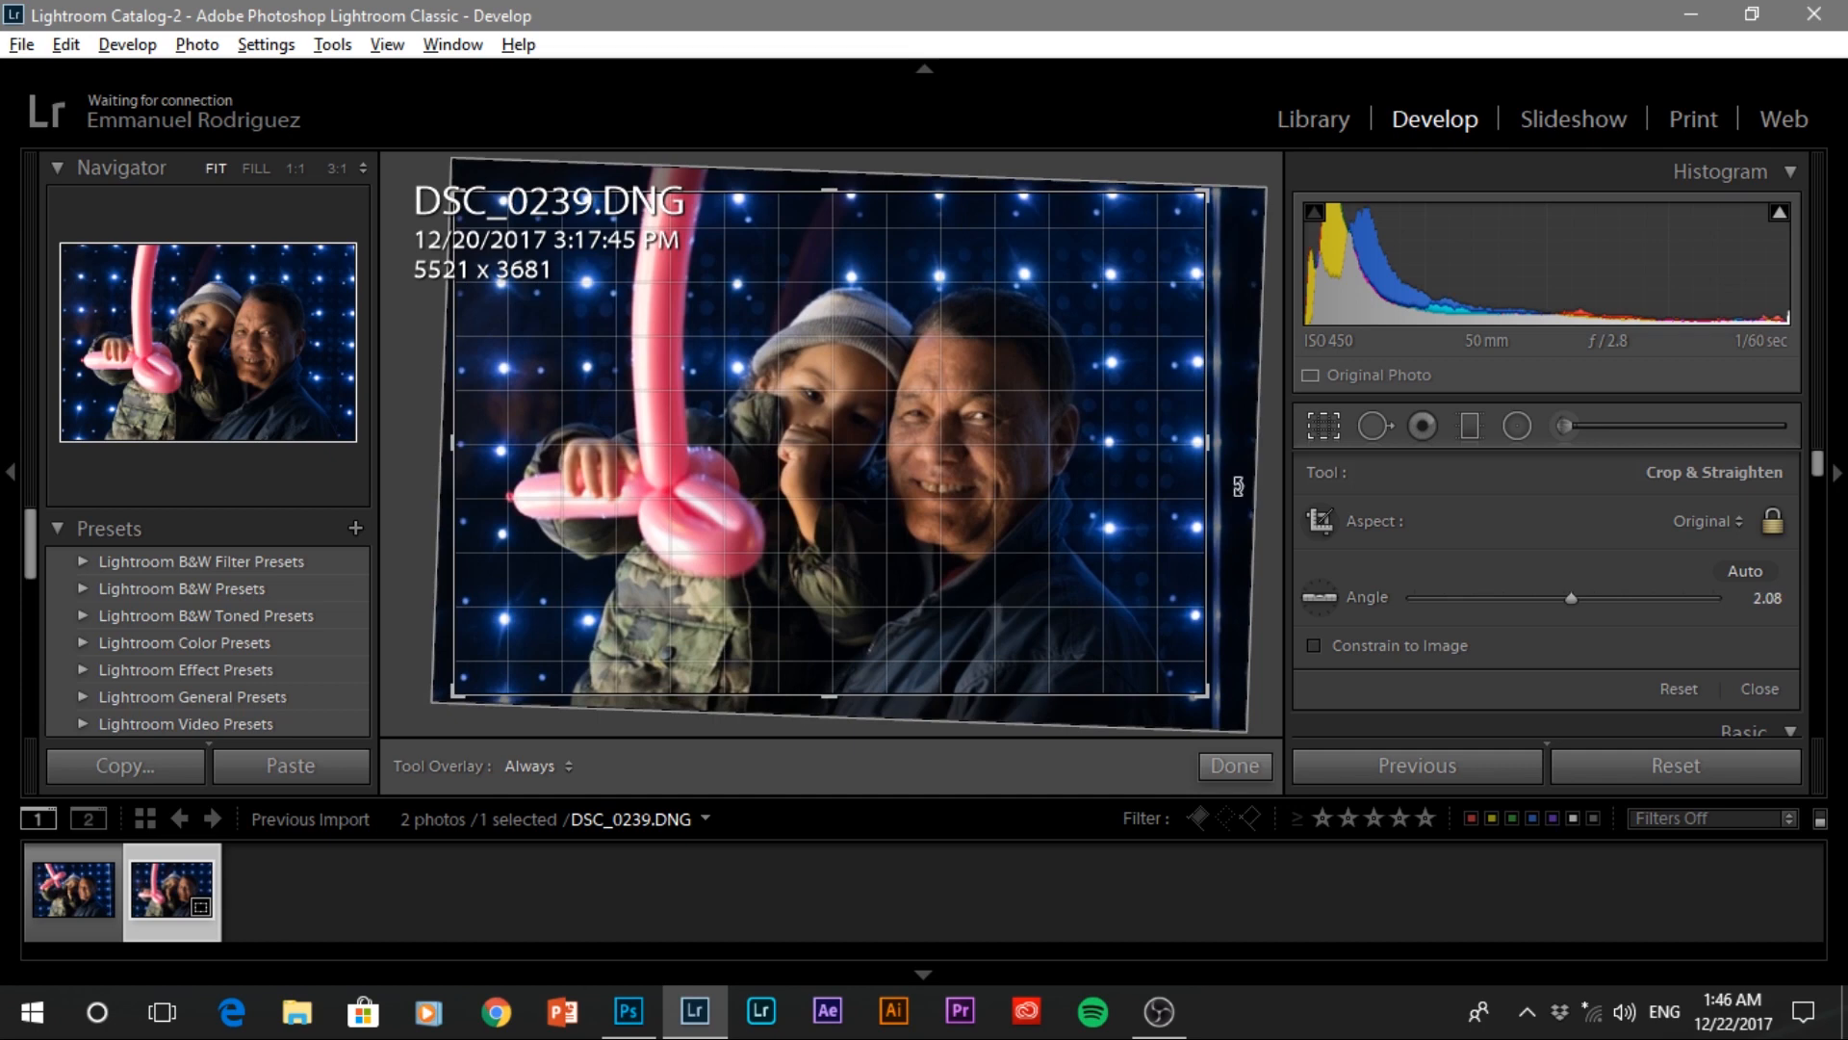
pyautogui.moveTo(1239, 487); pyautogui.dragTo(1239, 487)
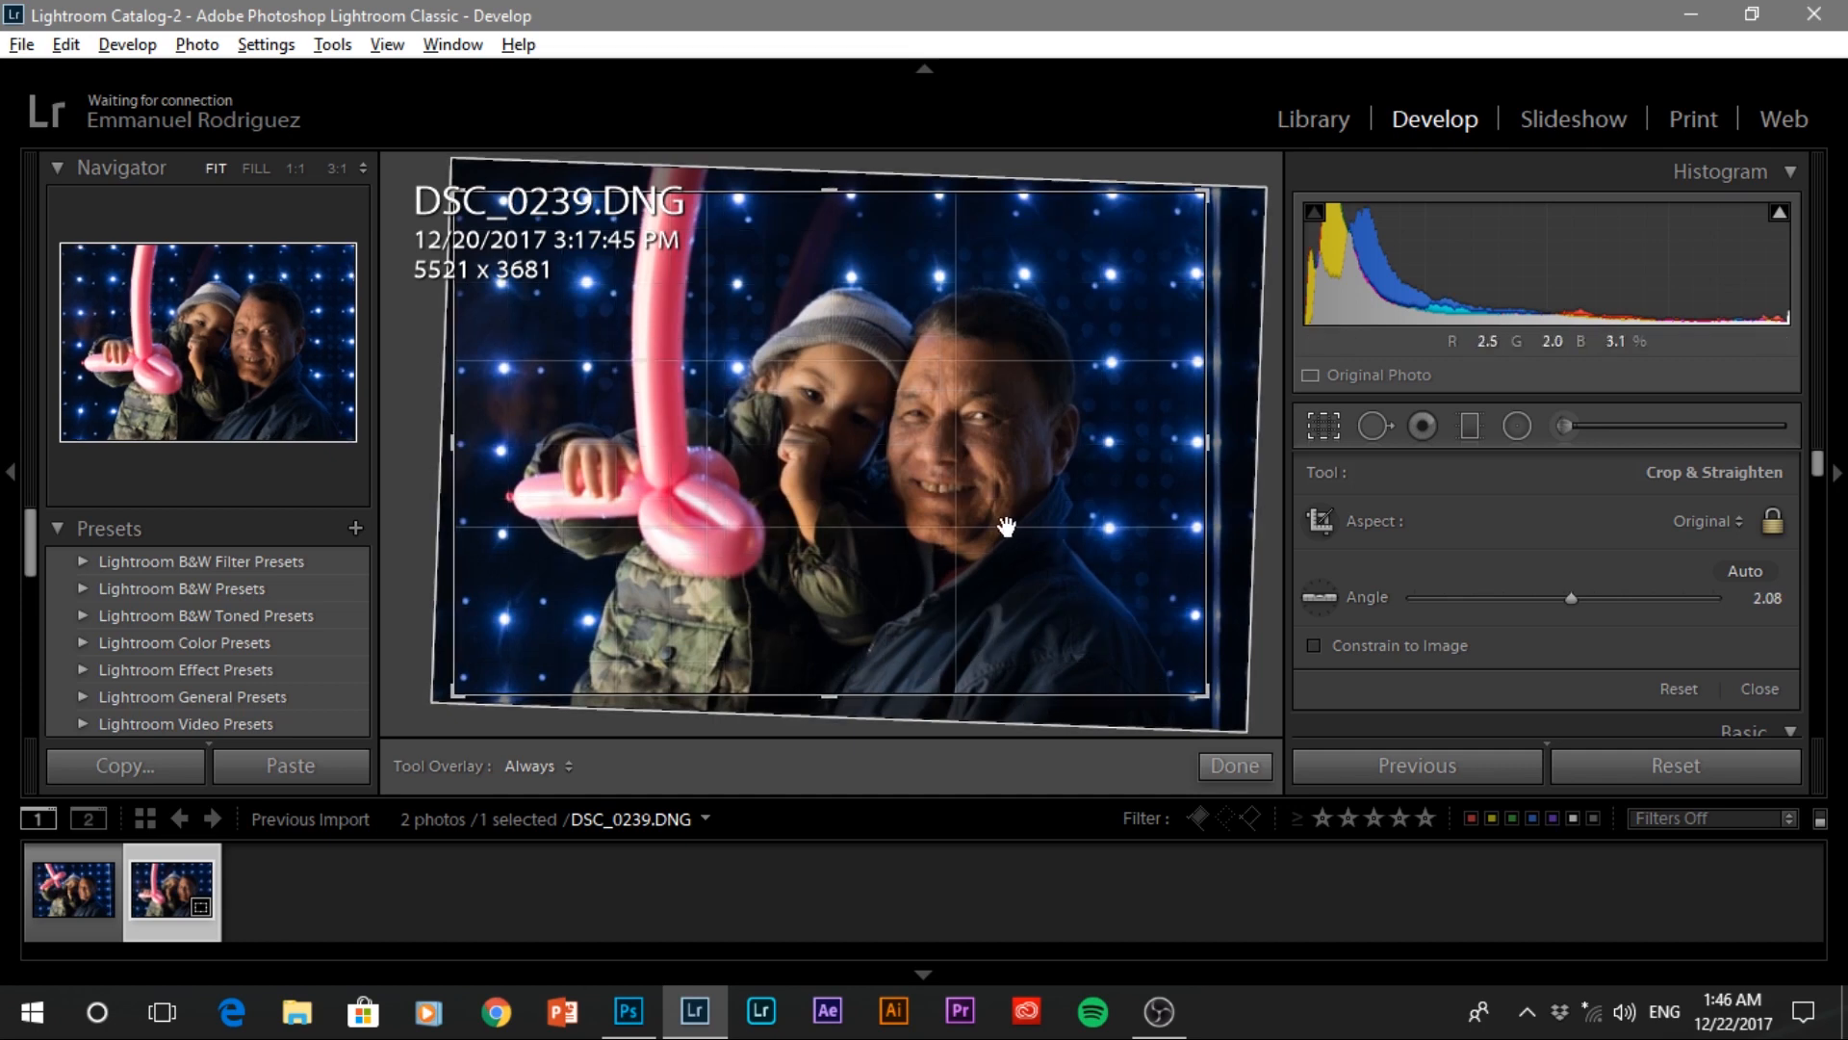
pyautogui.moveTo(884, 506); pyautogui.dragTo(900, 507)
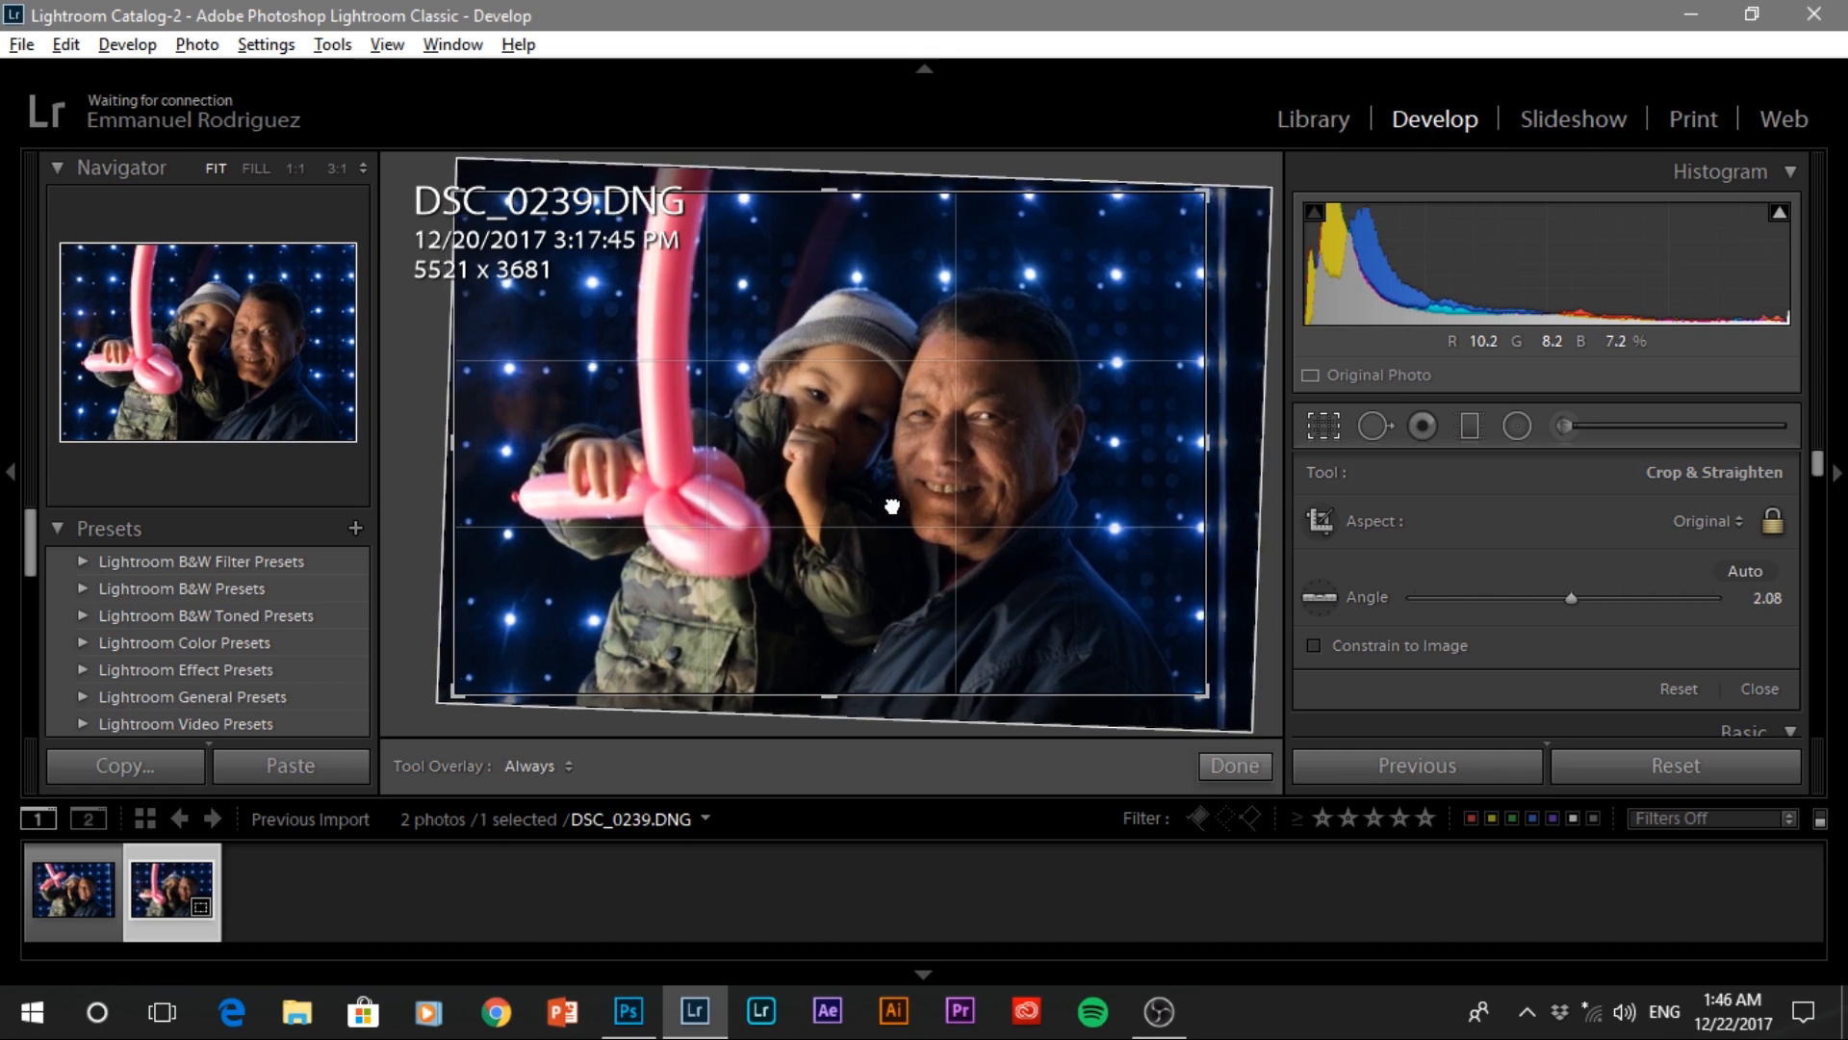
pyautogui.click(1214, 765)
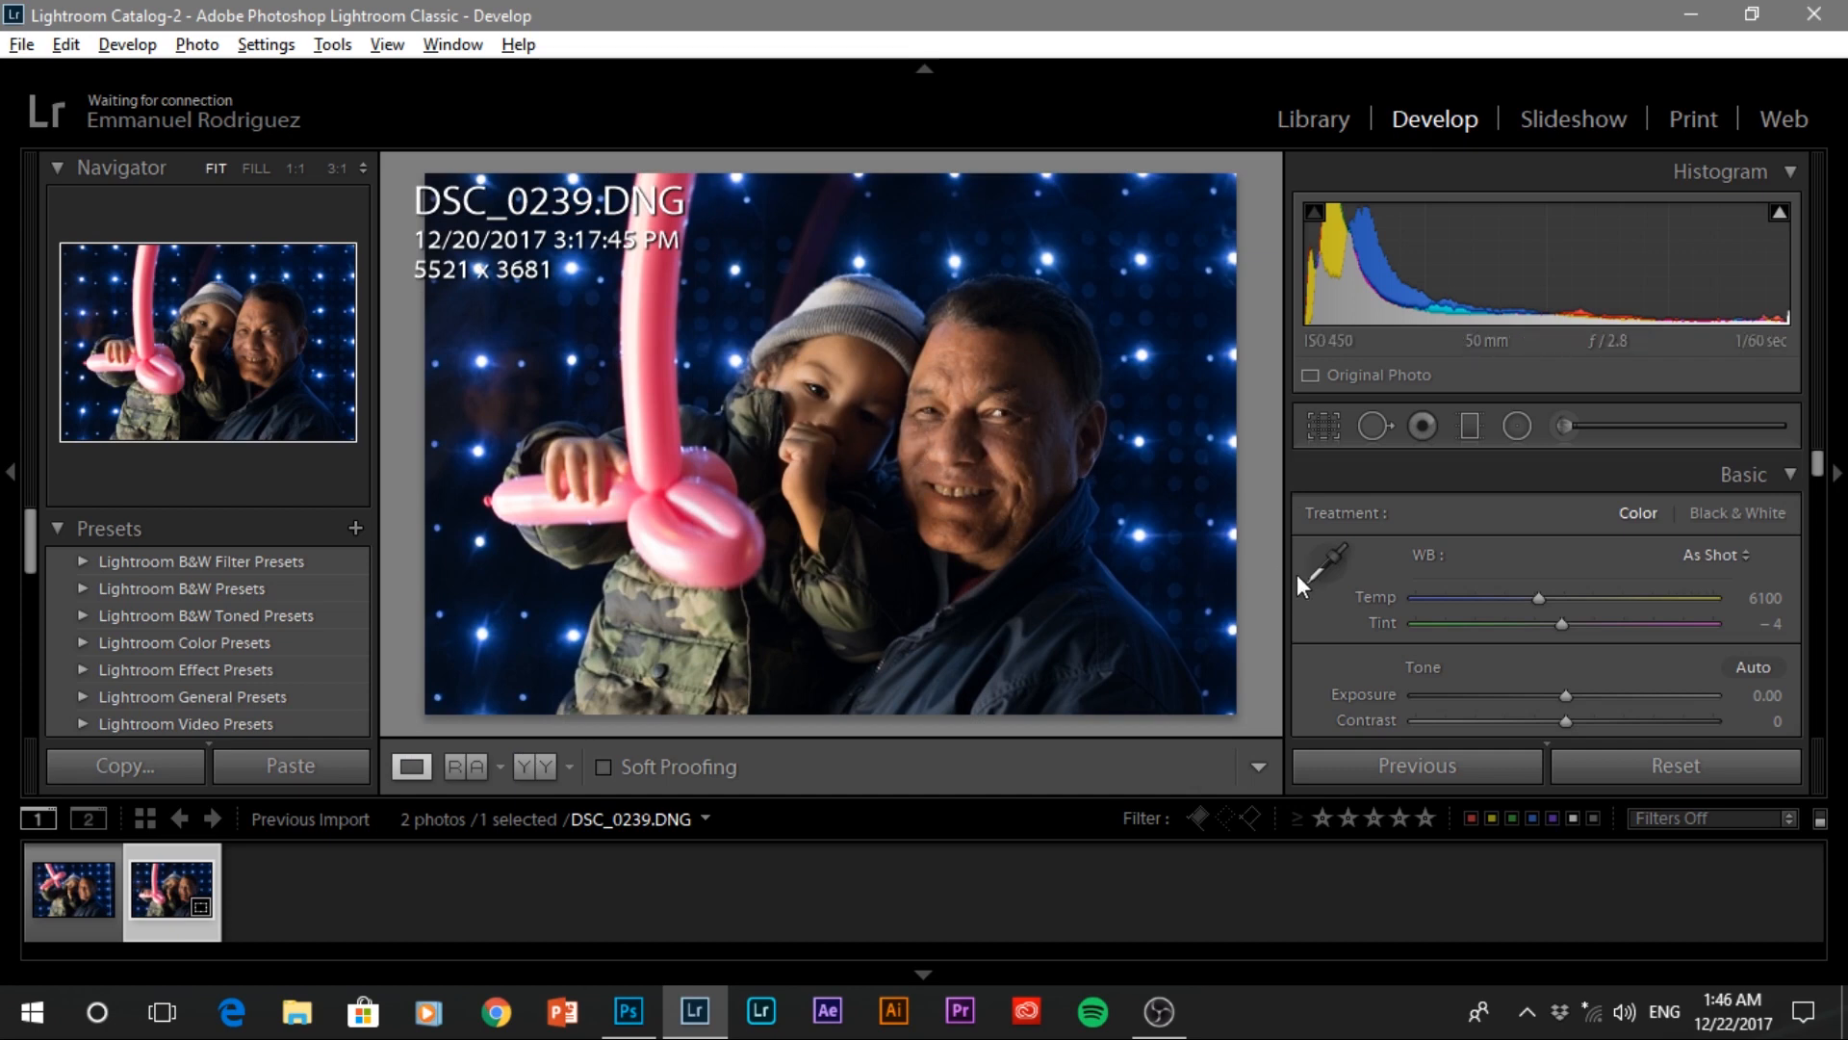
# Adjust the photo's white balance to a temperature of about 5258 and a tint of about +5.
pyautogui.scroll(-2, 1321, 593)
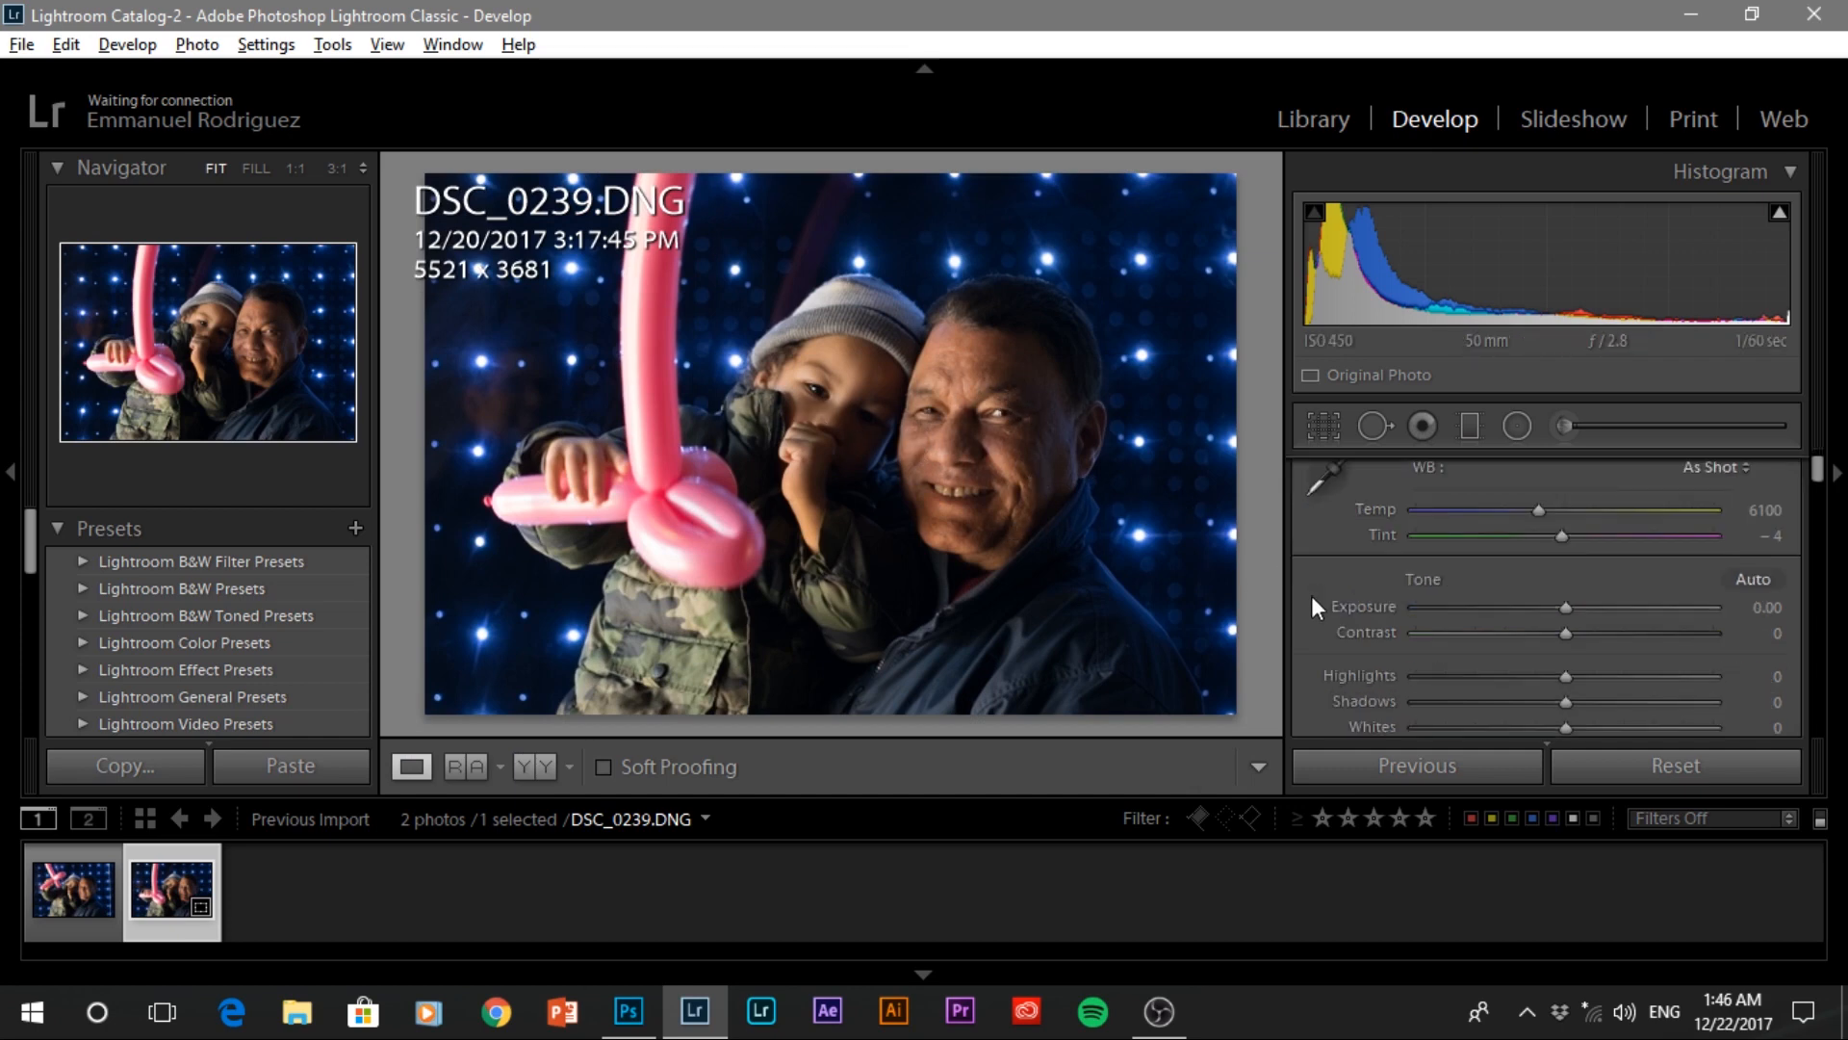
pyautogui.click(1546, 509)
pyautogui.click(1578, 510)
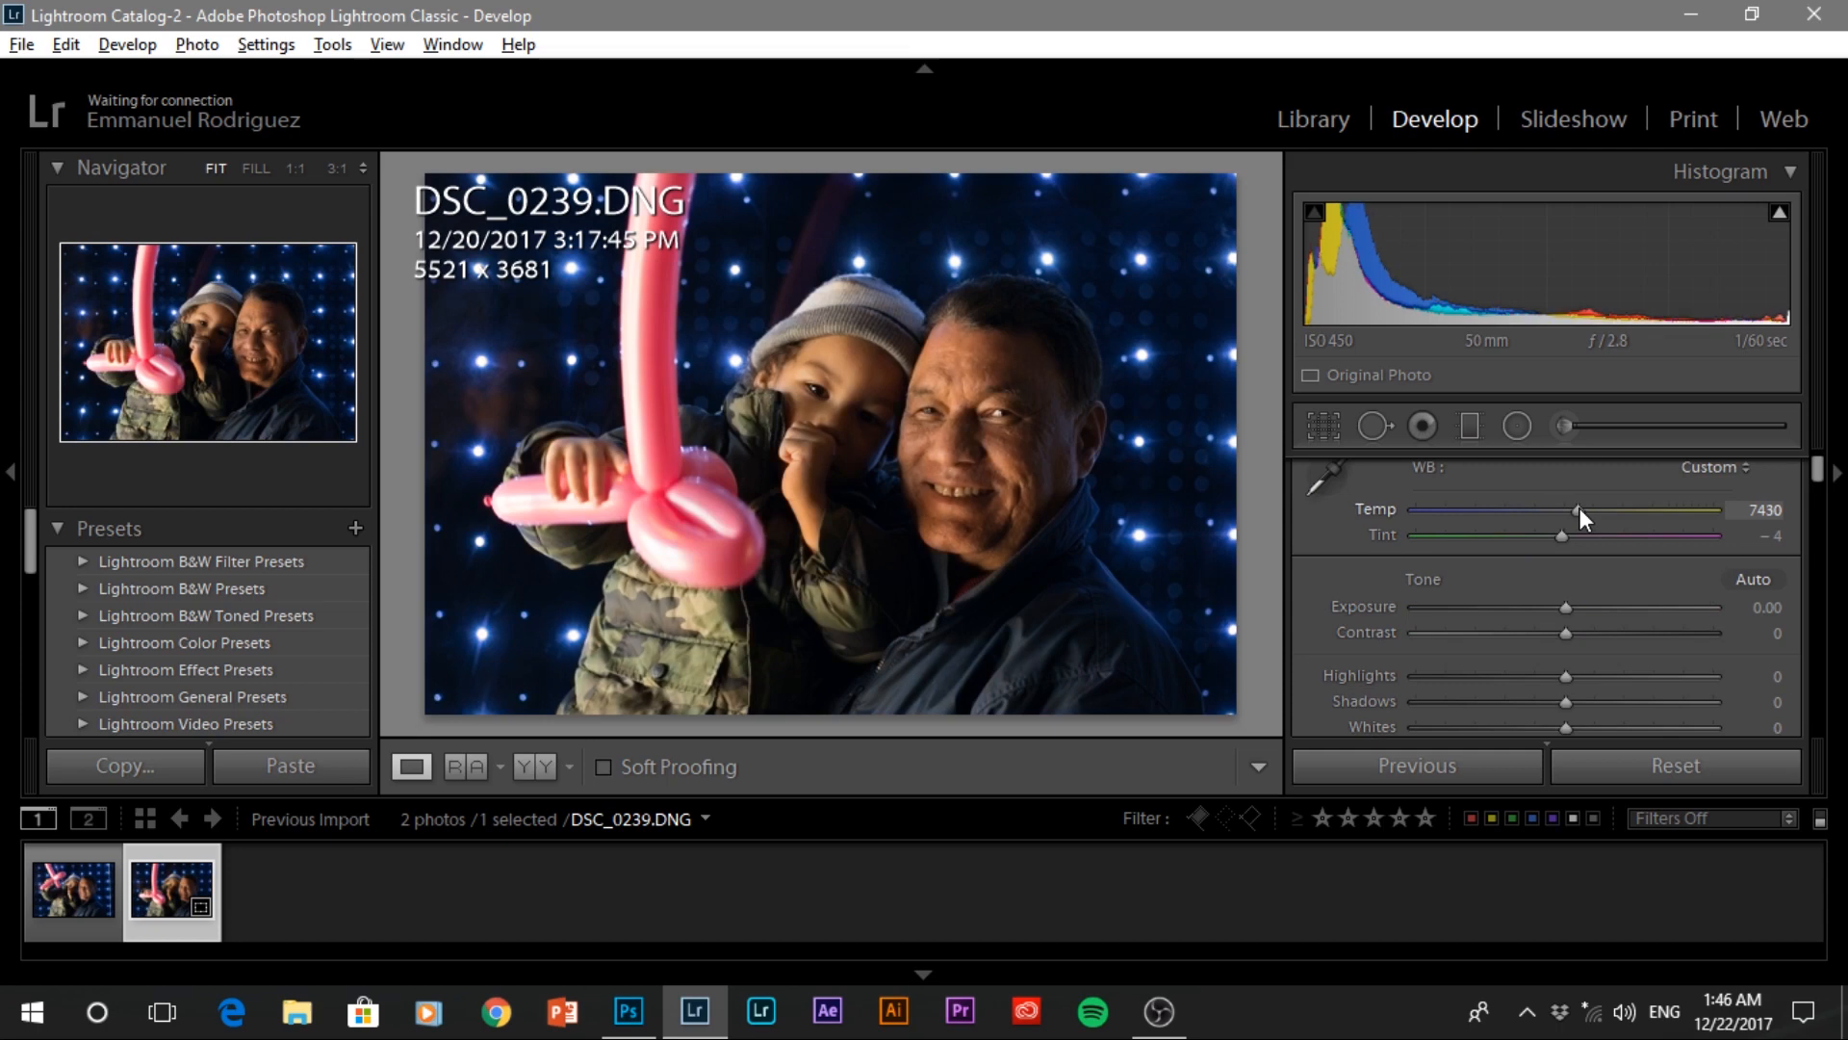
pyautogui.moveTo(1584, 507); pyautogui.dragTo(1632, 521)
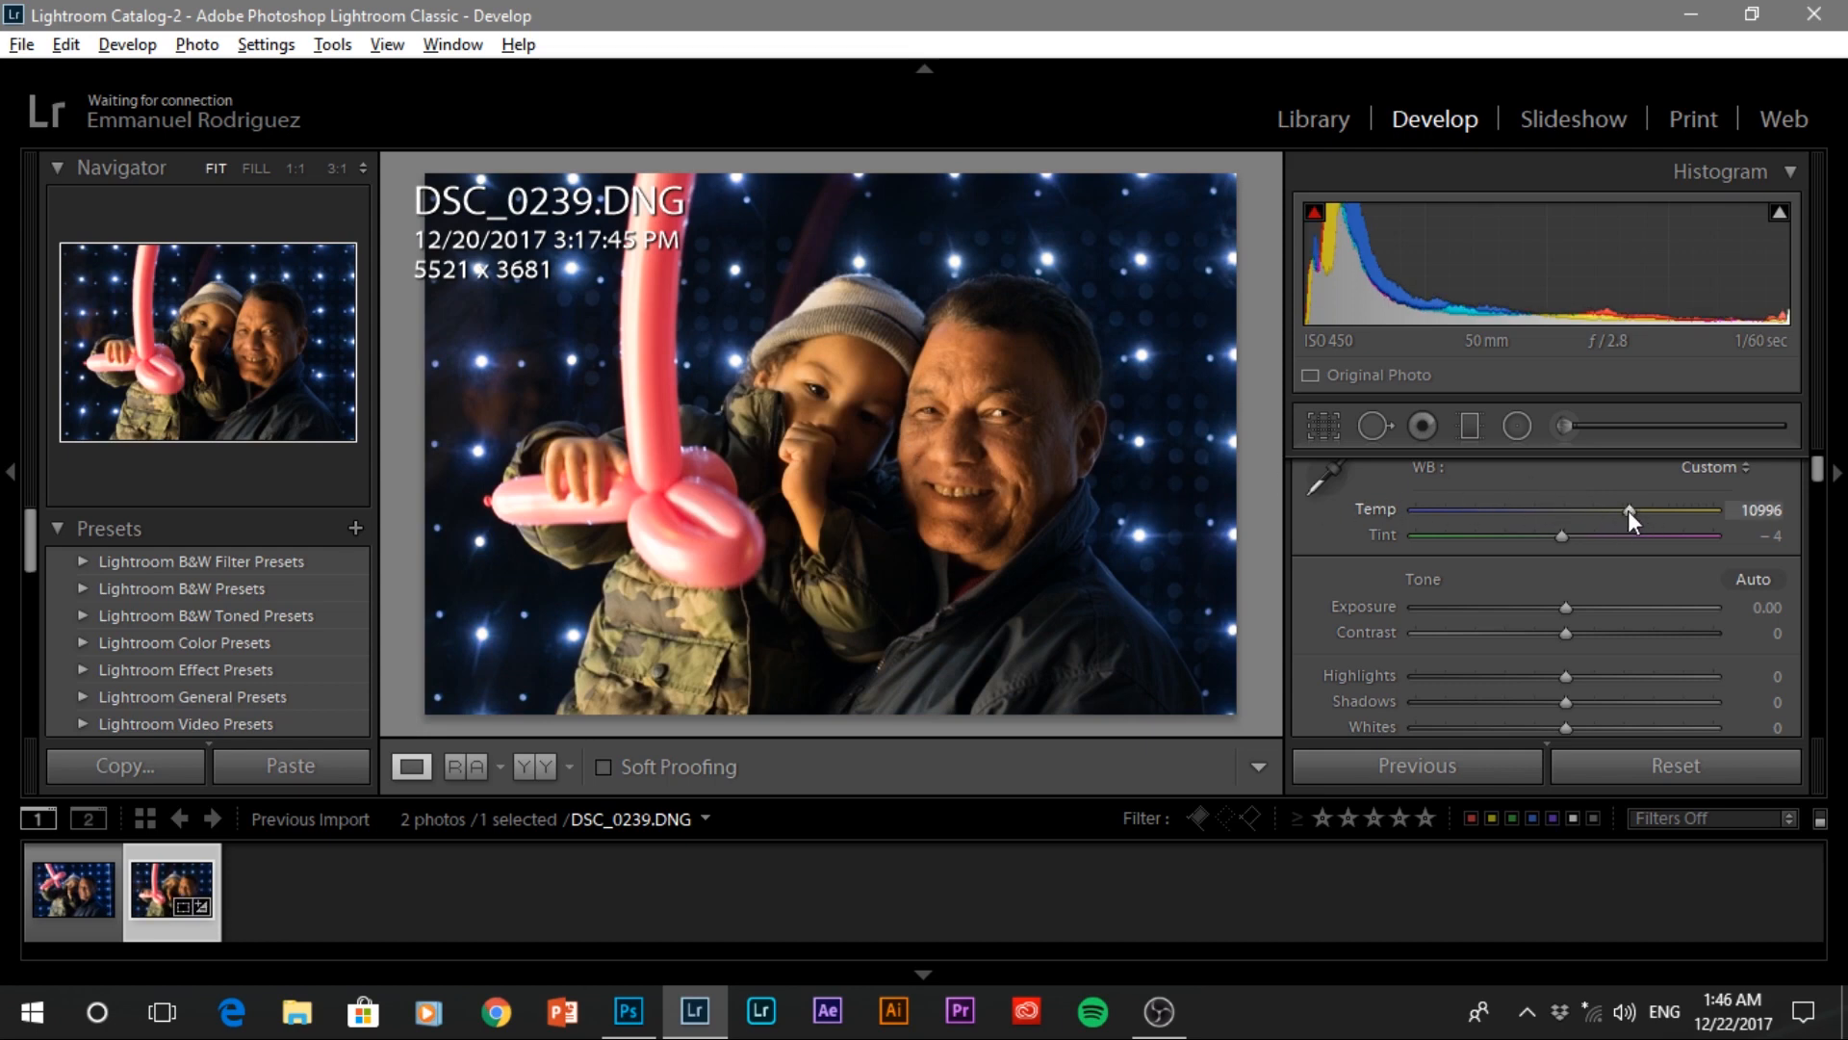
pyautogui.moveTo(1632, 511); pyautogui.dragTo(1493, 510)
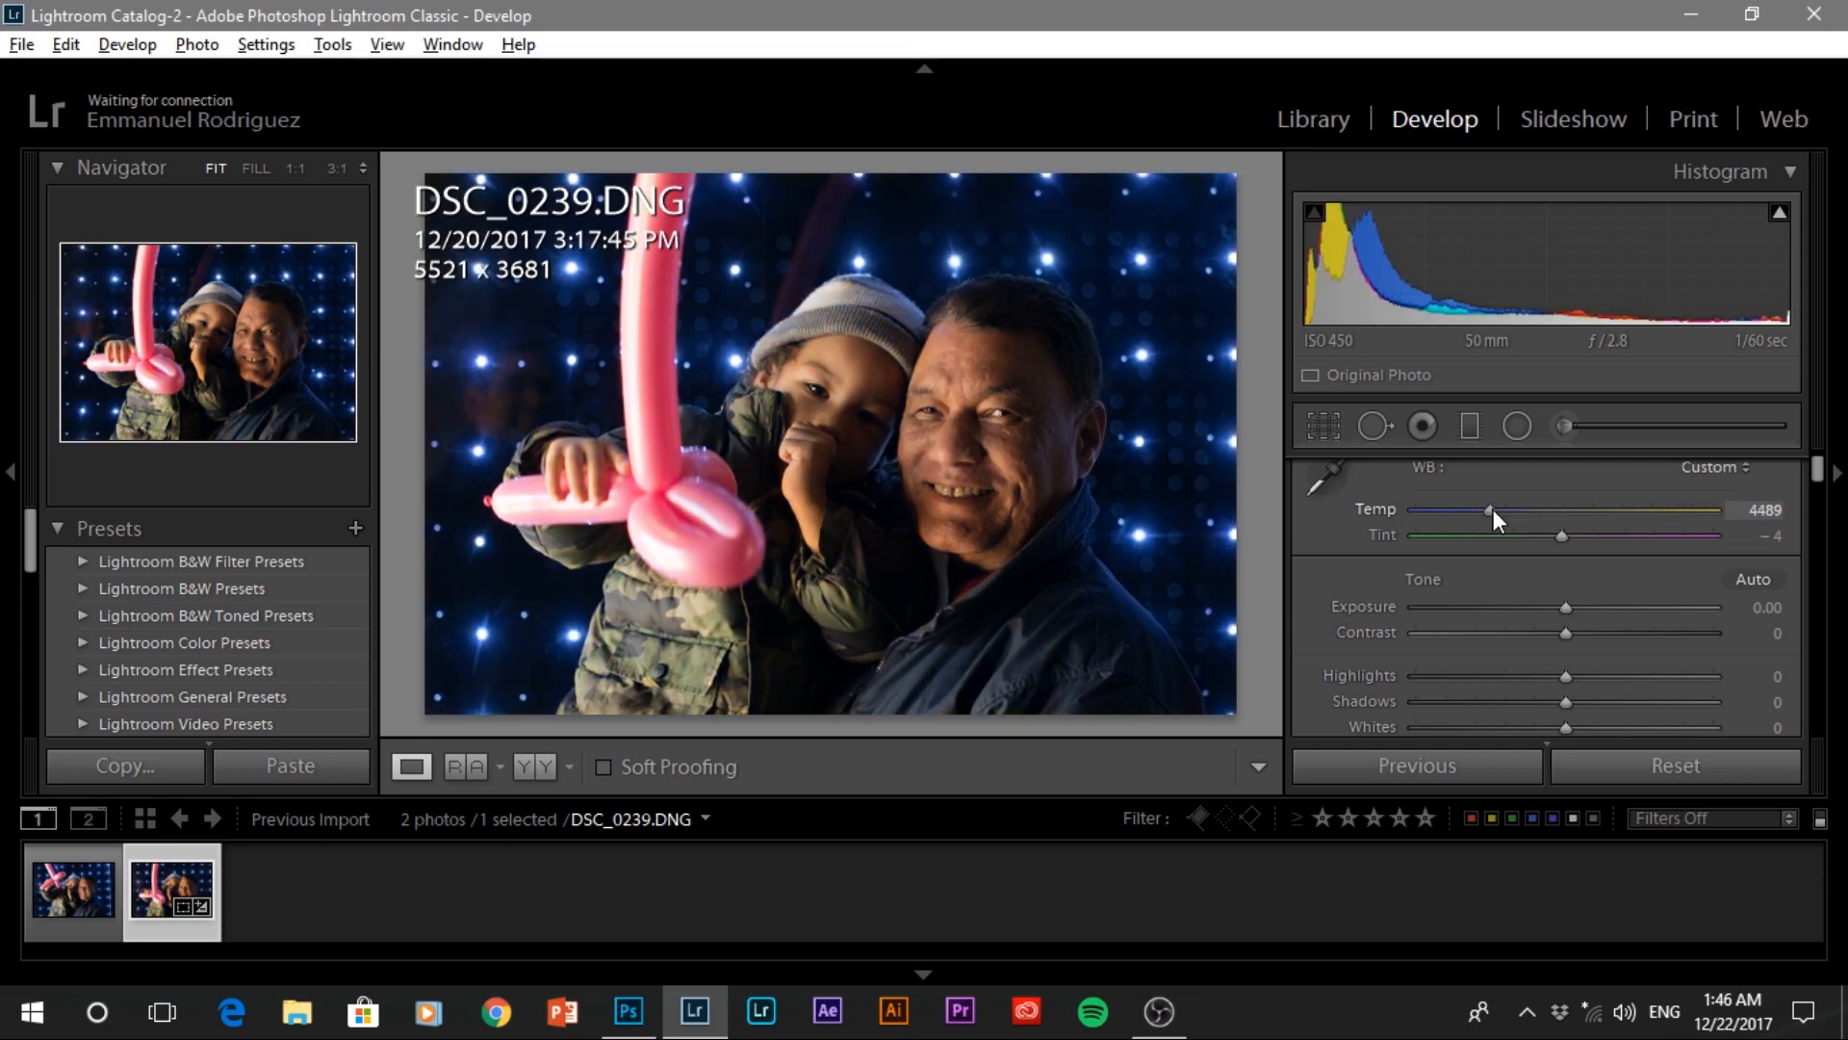
pyautogui.click(1490, 510)
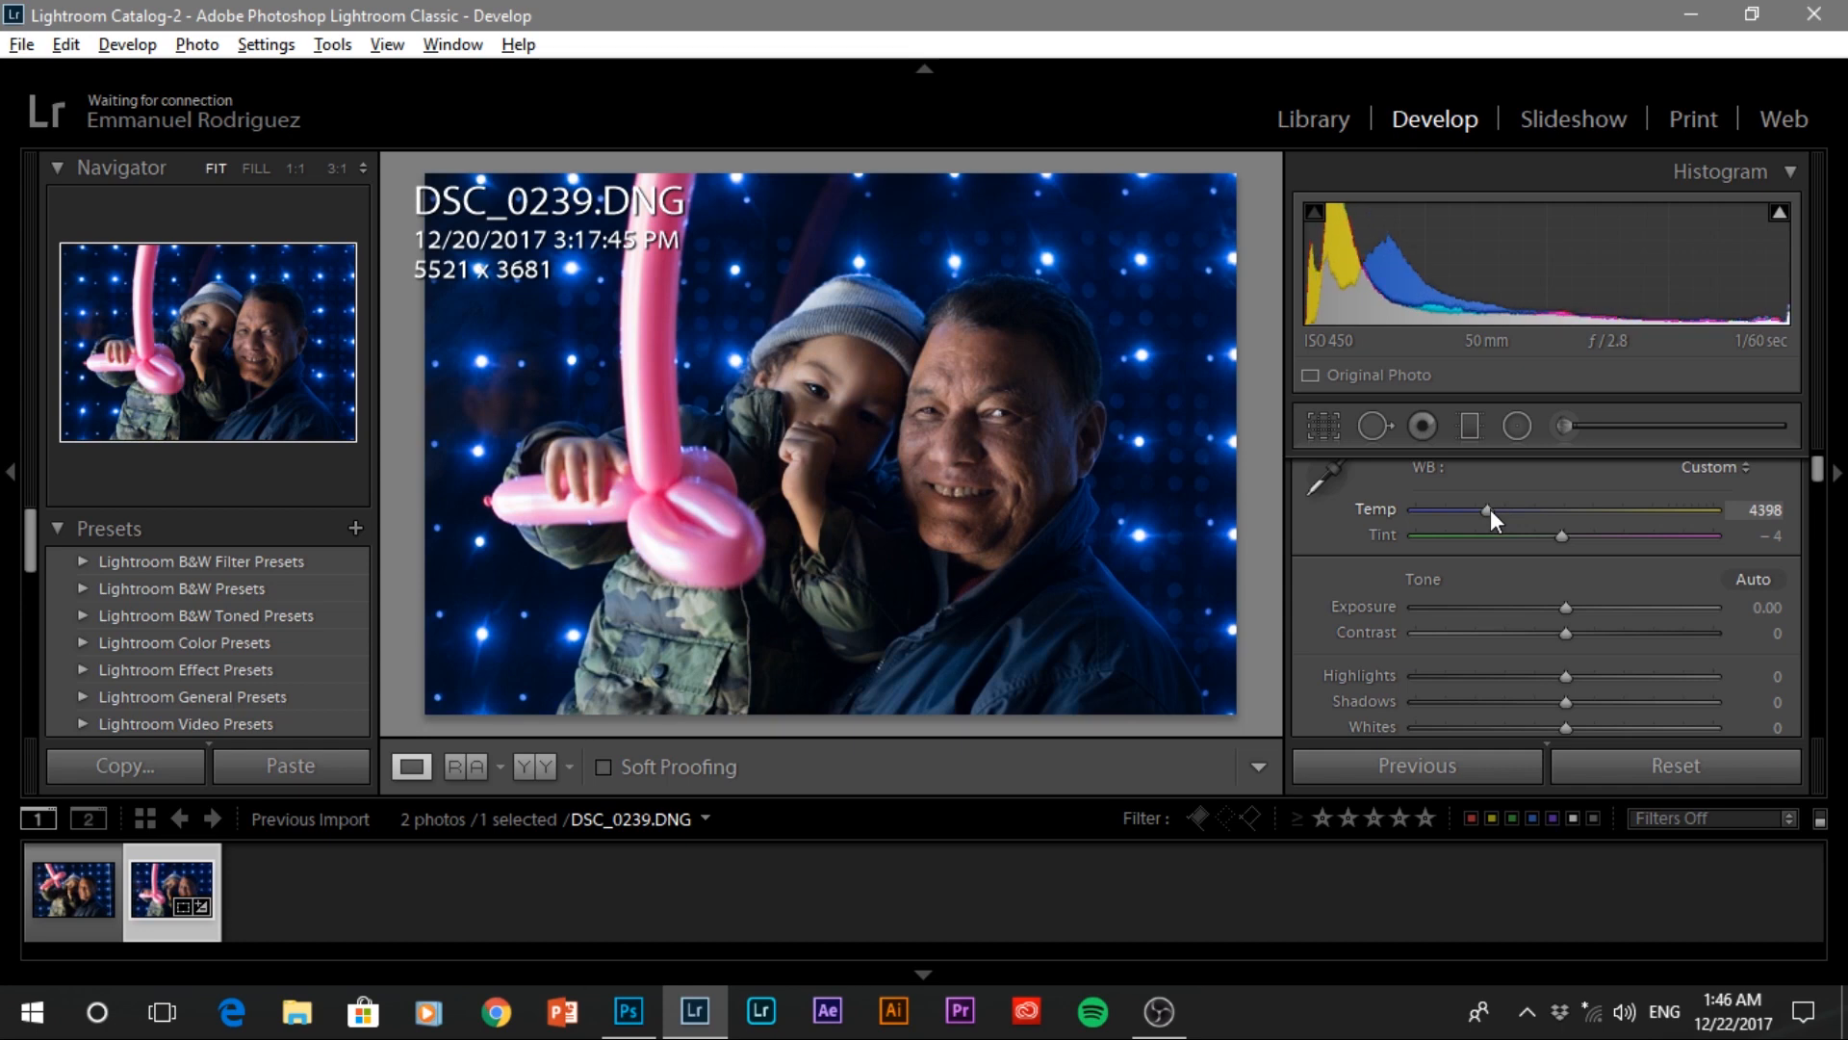
pyautogui.moveTo(1490, 510); pyautogui.dragTo(1516, 511)
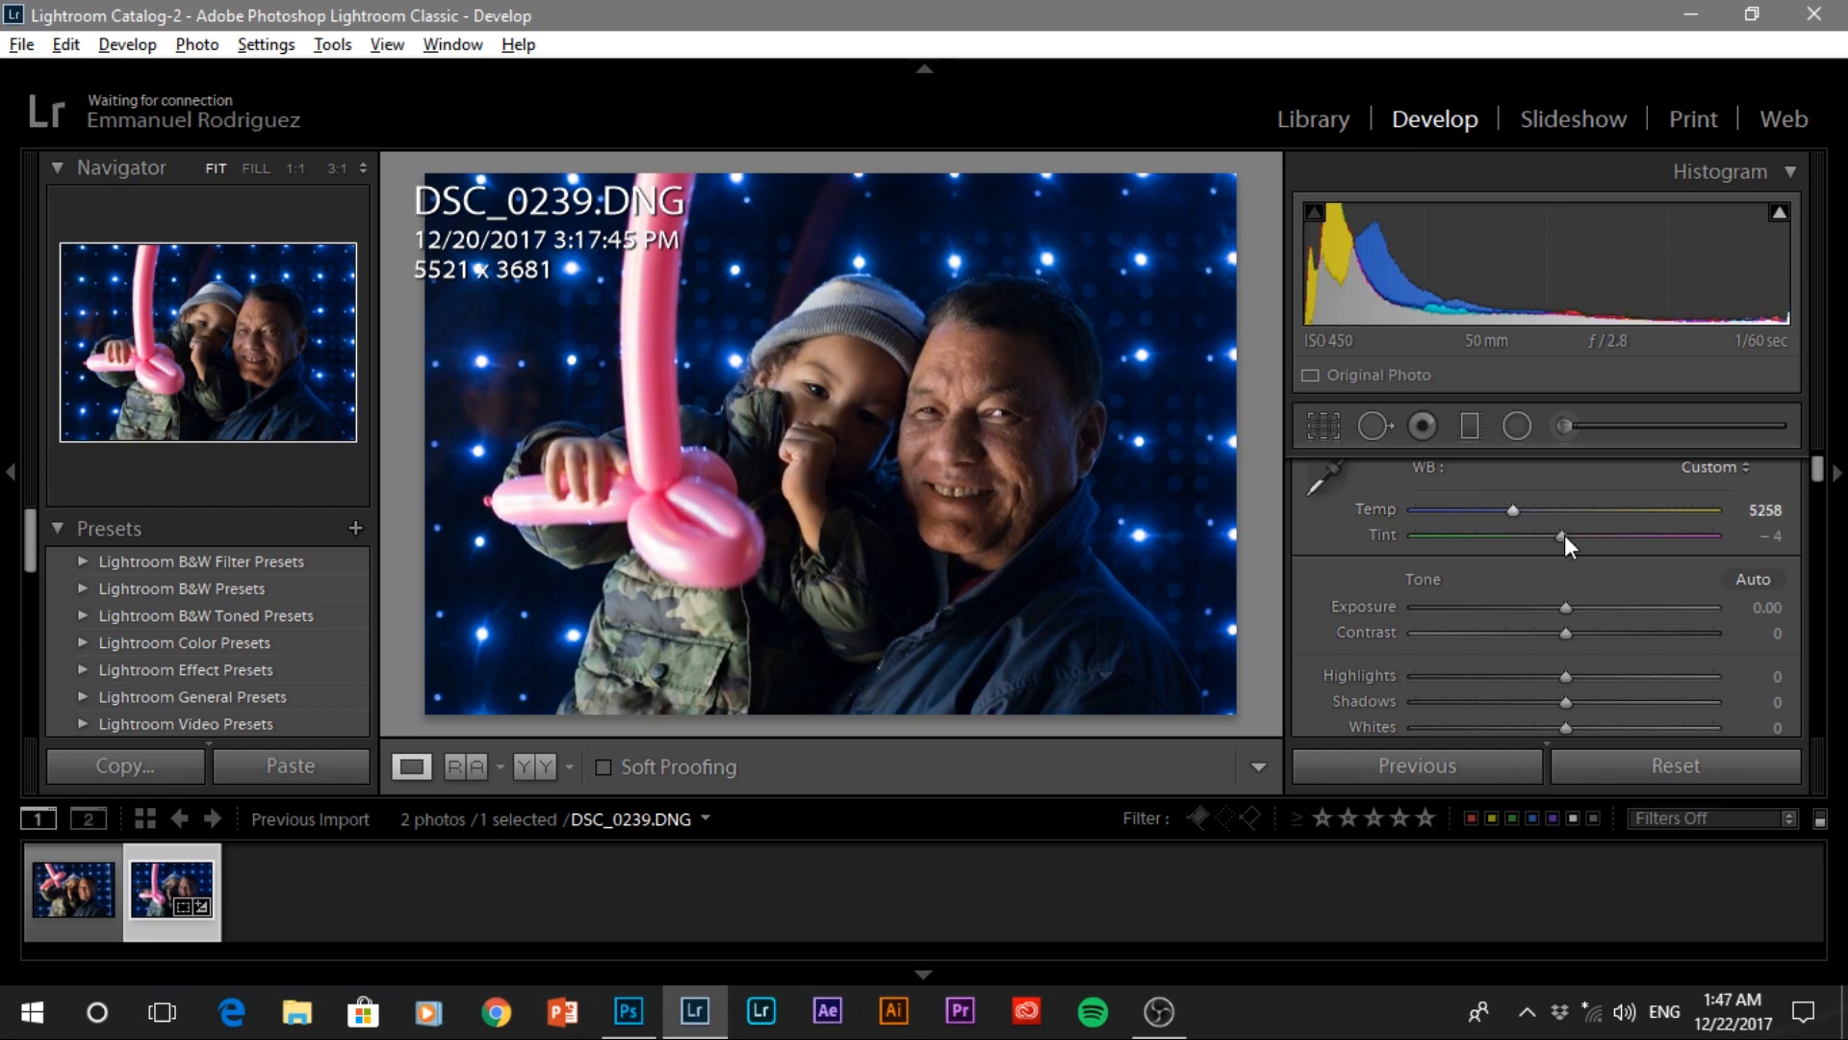
pyautogui.moveTo(1562, 536); pyautogui.dragTo(1571, 537)
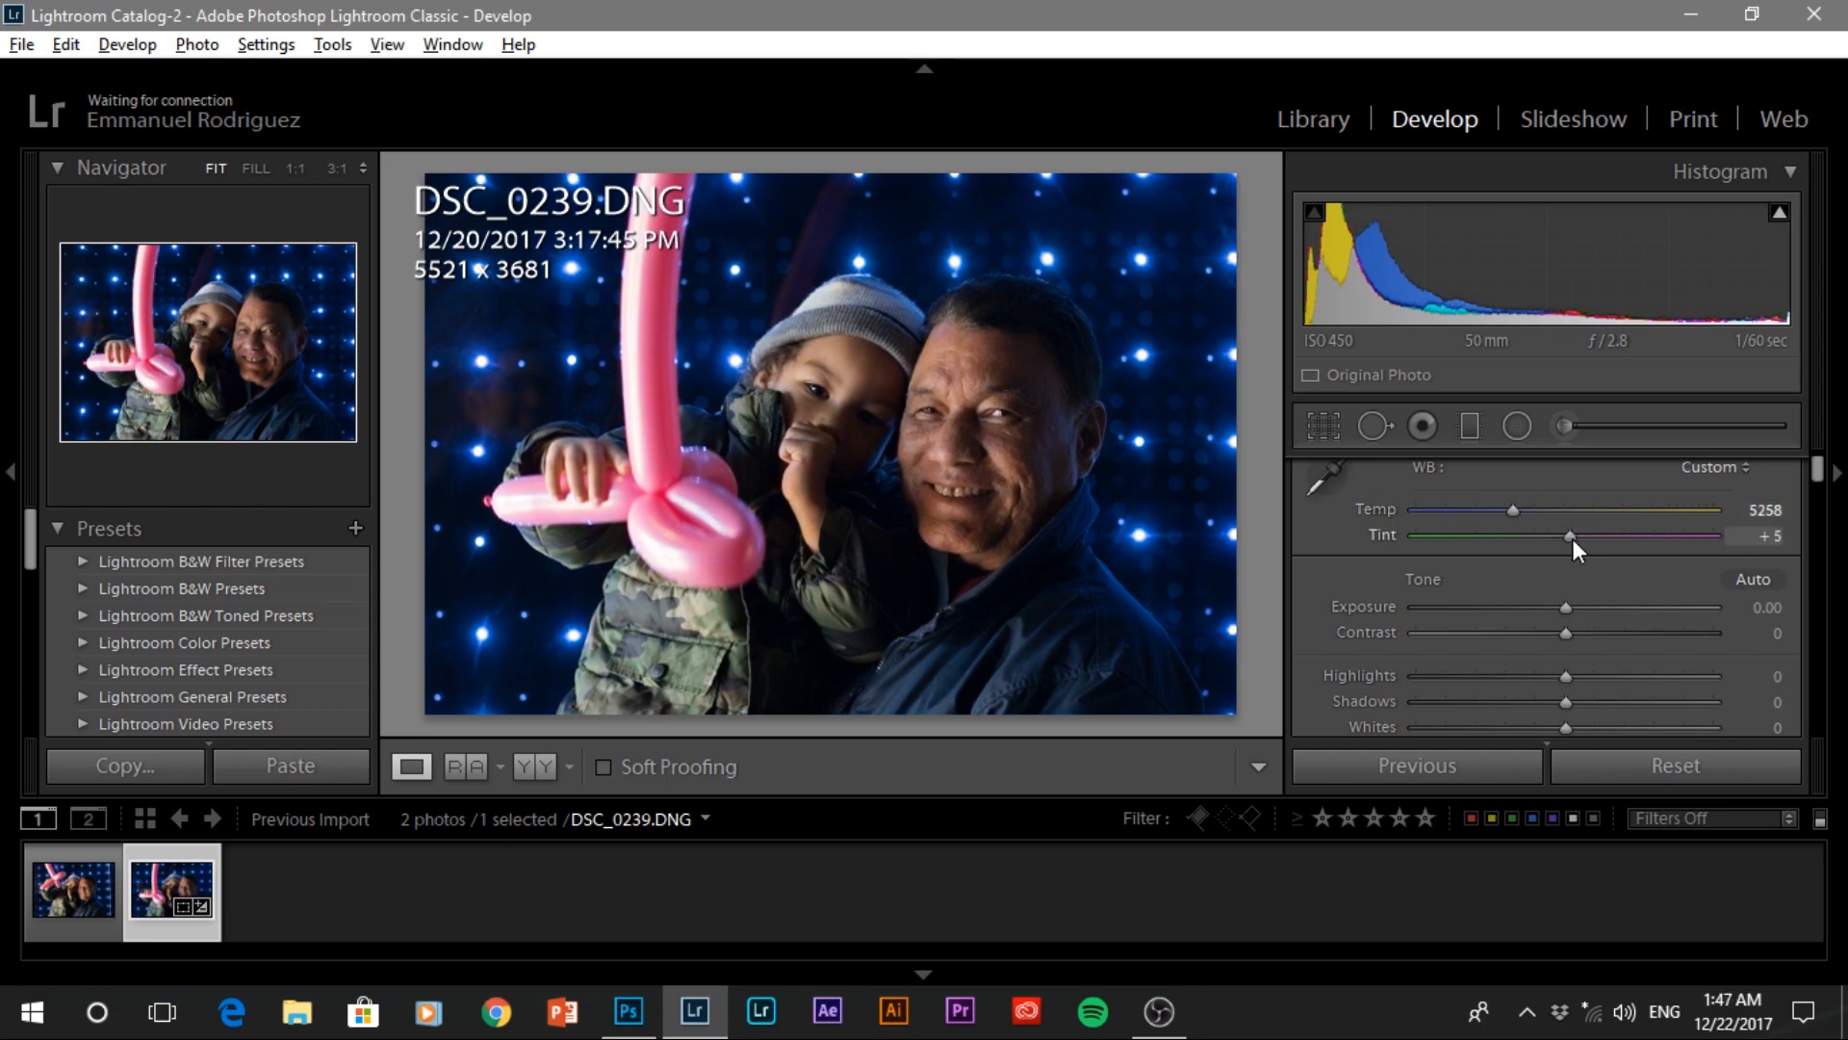